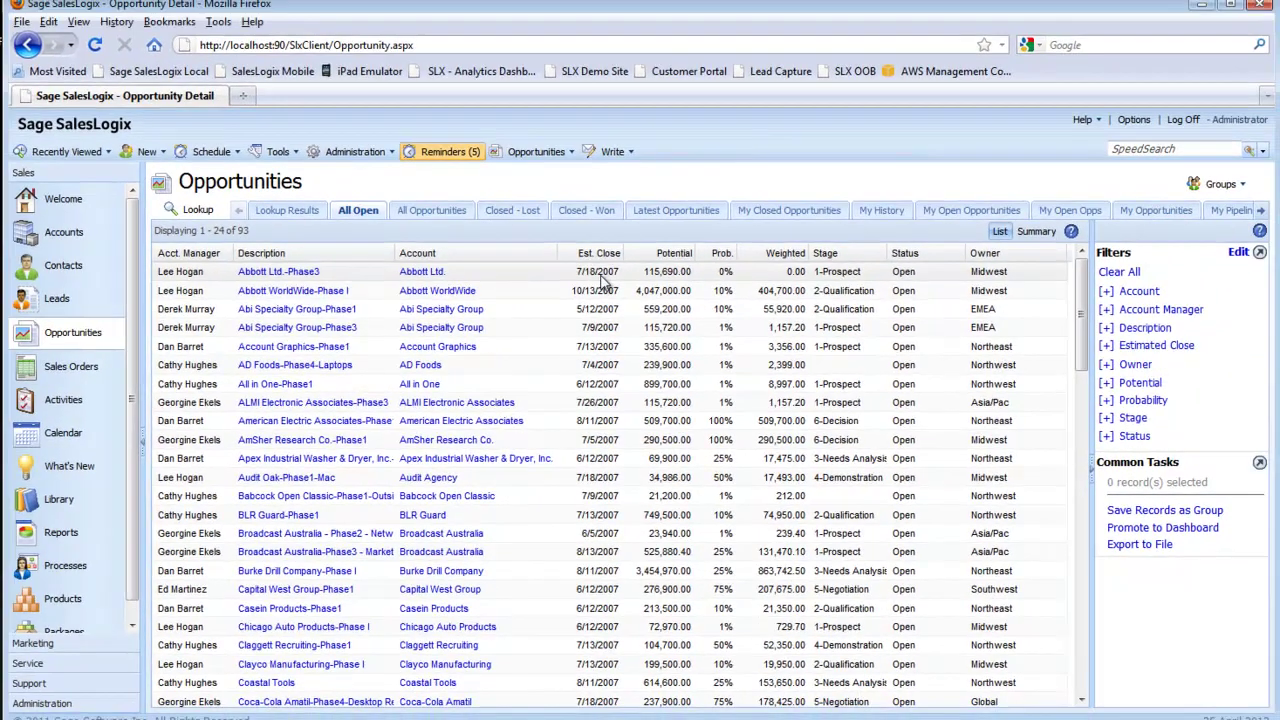
Step: Select the 12 opportunities from Abbott Ltd. to Audit Agency and export them to a CSV opened in Excel
click(686, 198)
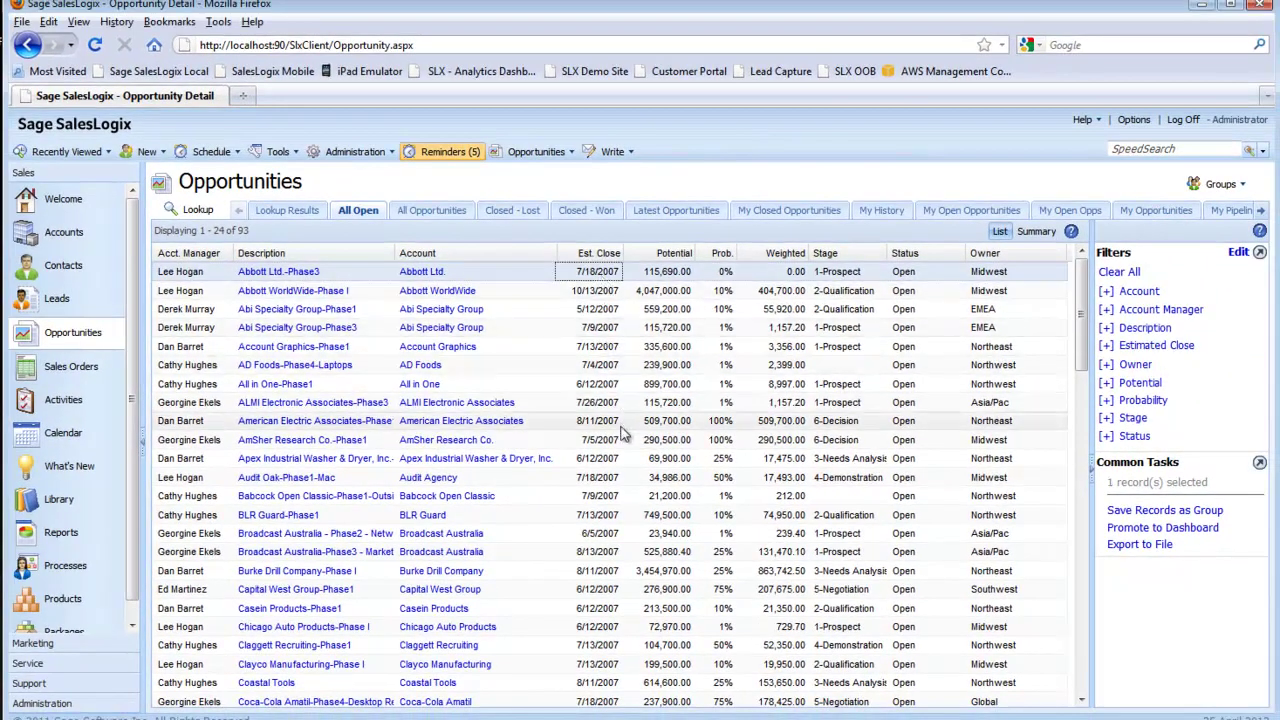
shift+click(619, 482)
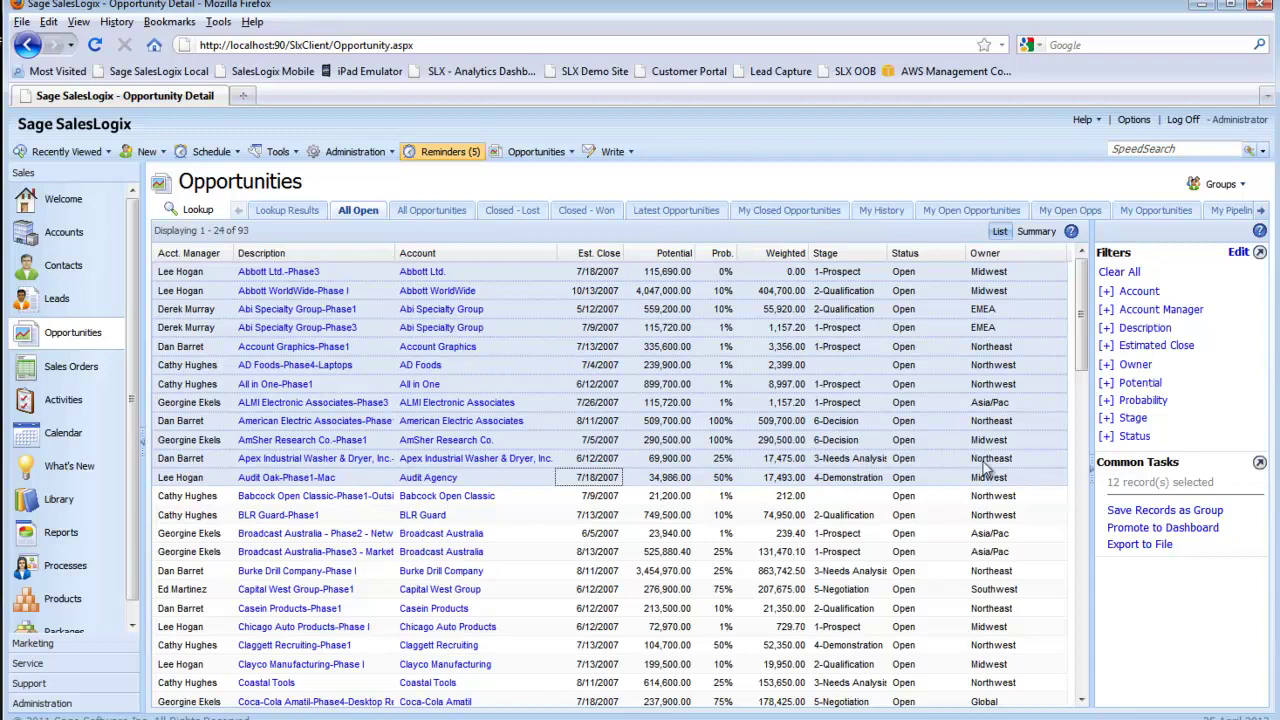
click(1138, 545)
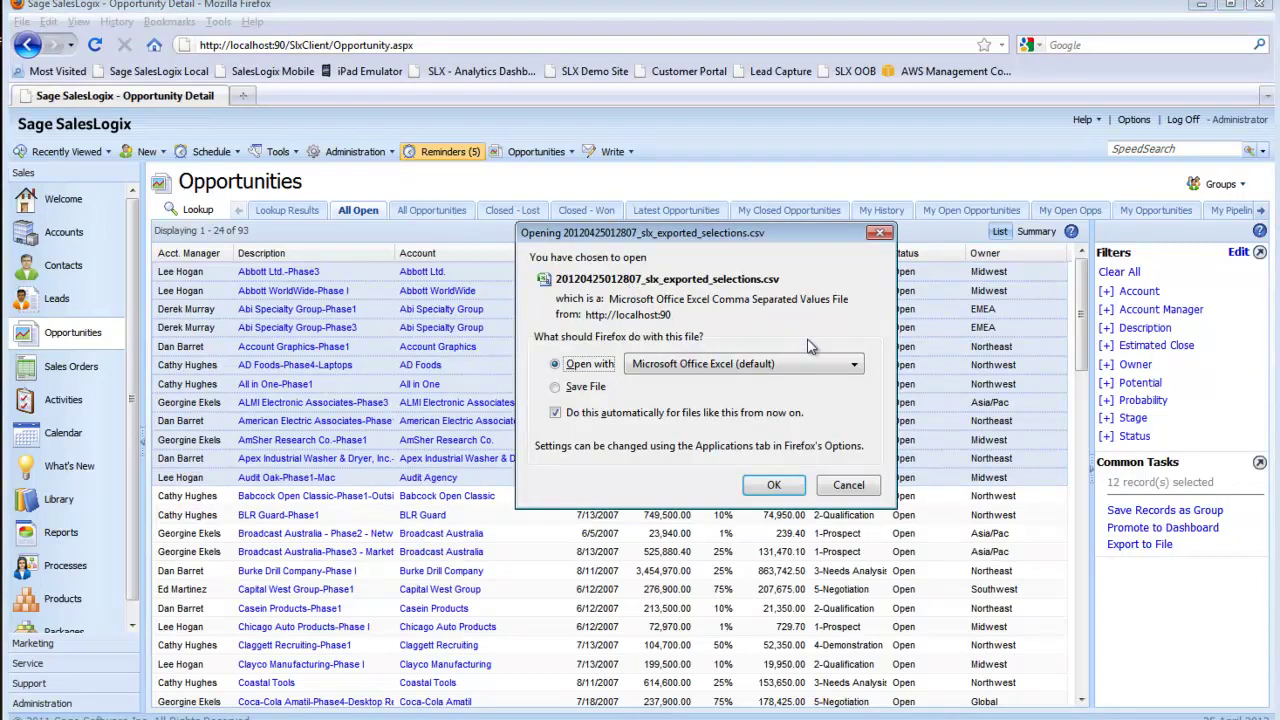
click(774, 486)
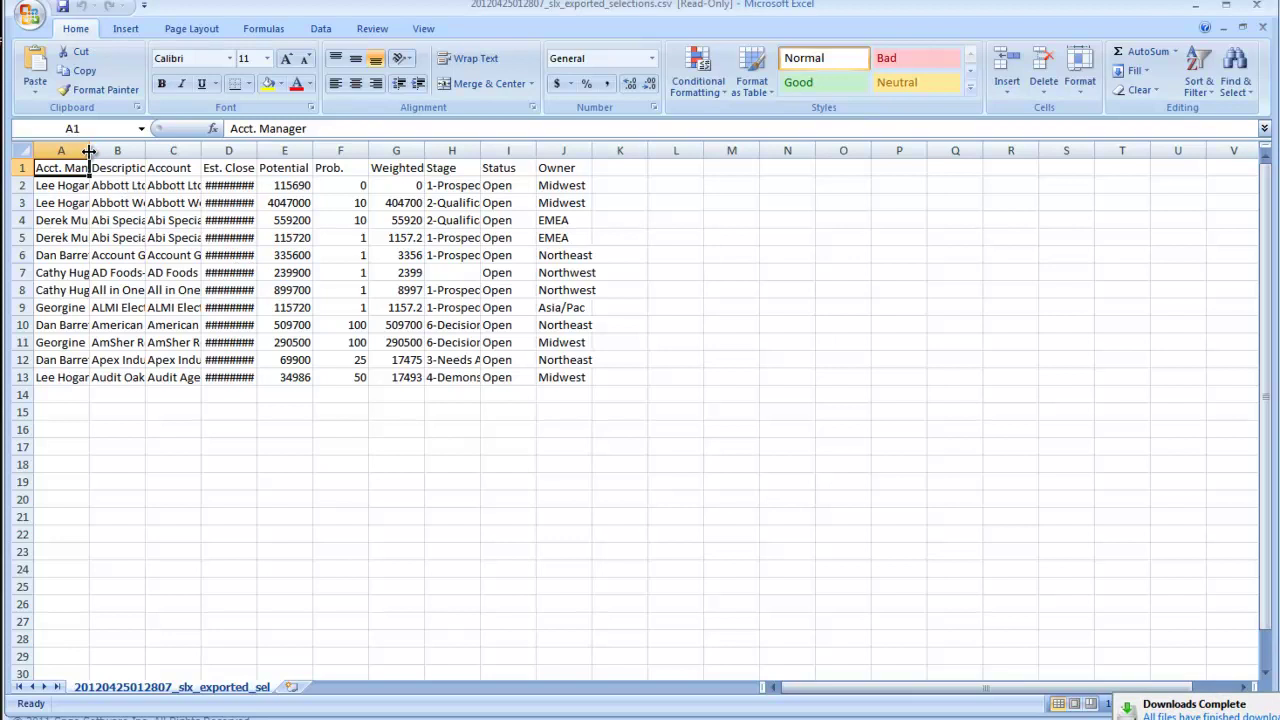
Step: Widen column A (Acct. Manager) and column C (Account) so the full names show
drag(90, 150, 165, 150)
drag(273, 152, 498, 151)
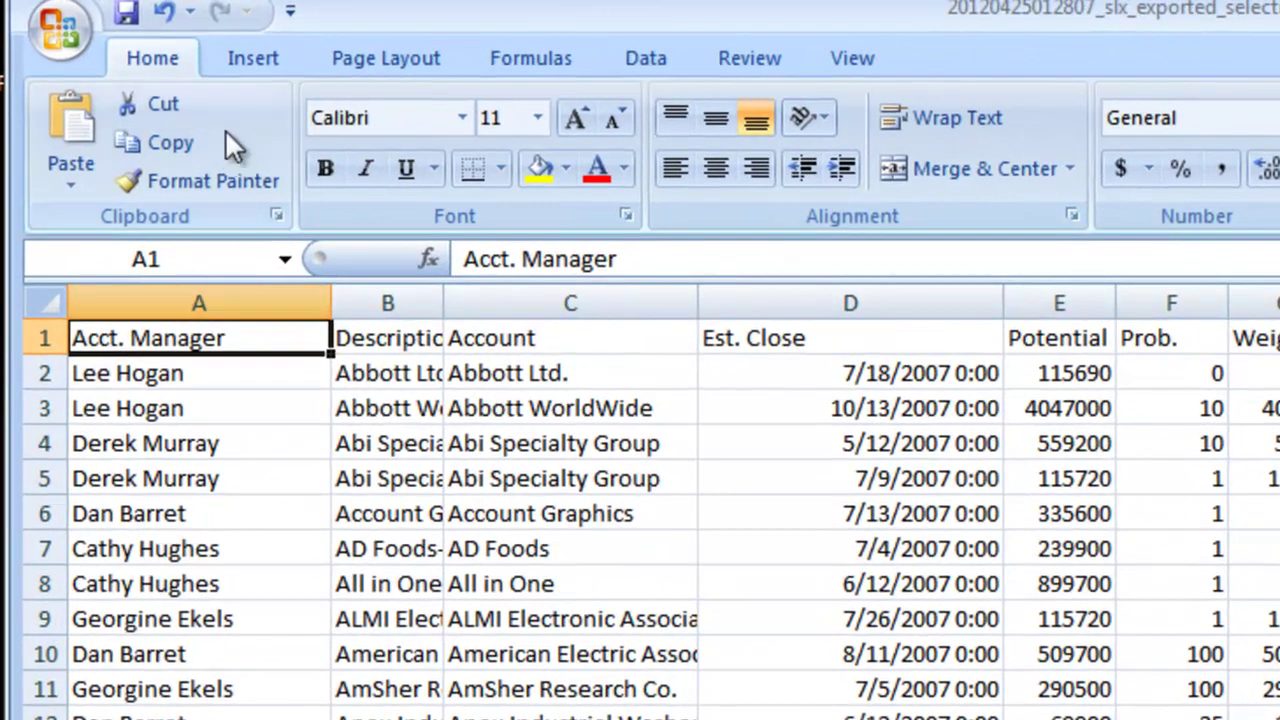
click(252, 66)
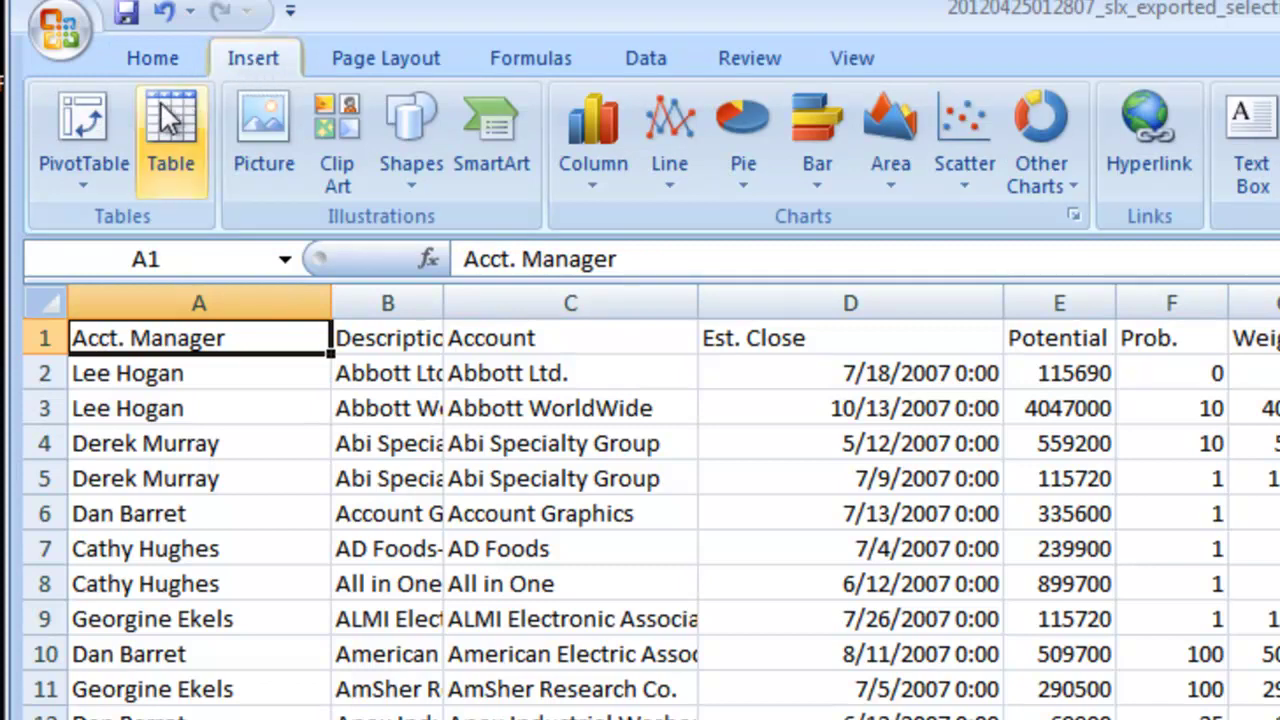
Step: Insert a PivotTable from the detected opportunity range on a new worksheet
click(97, 118)
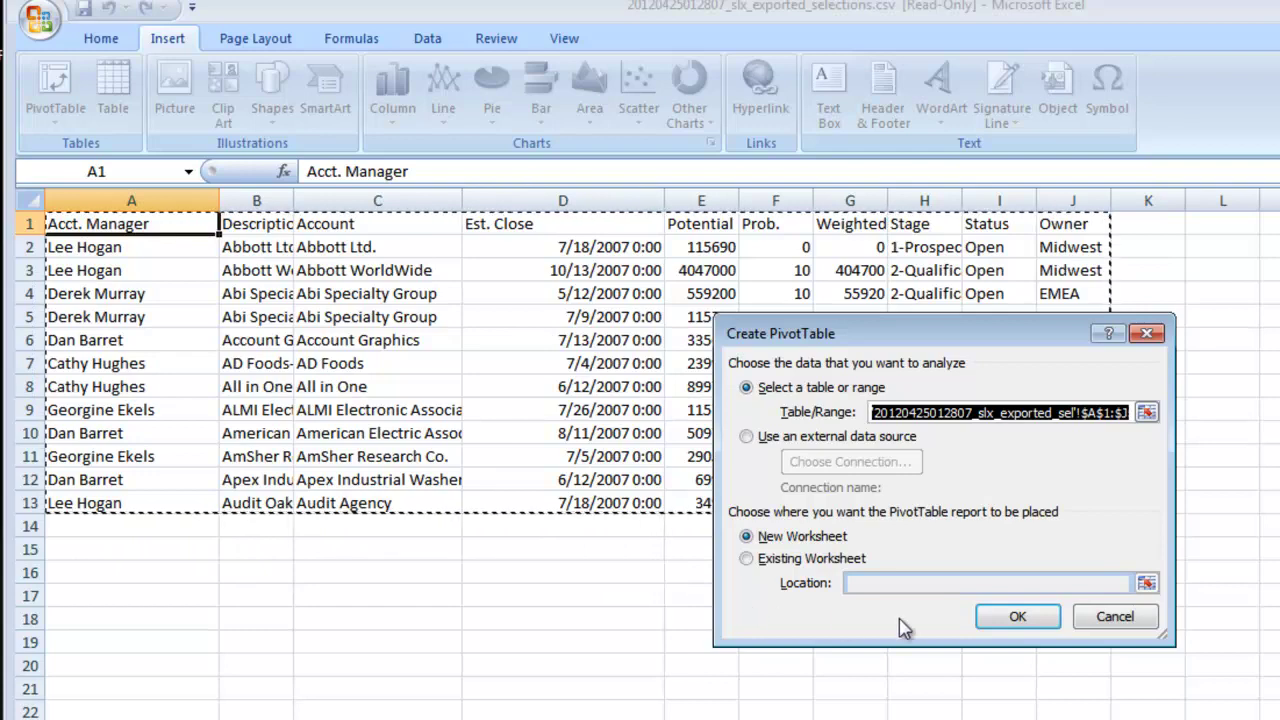
click(1020, 620)
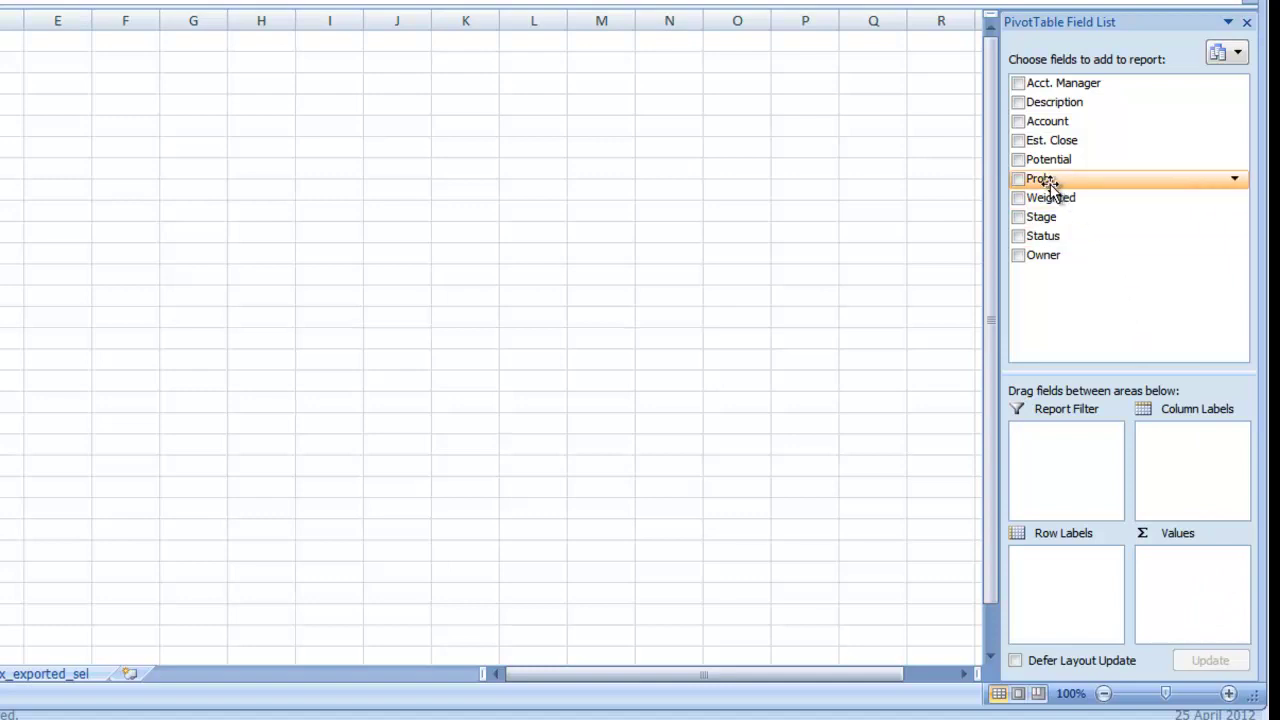
Step: Sum Potential in the pivot values and break it down by Stage in the rows, totalling 7333616
drag(1050, 160, 1205, 567)
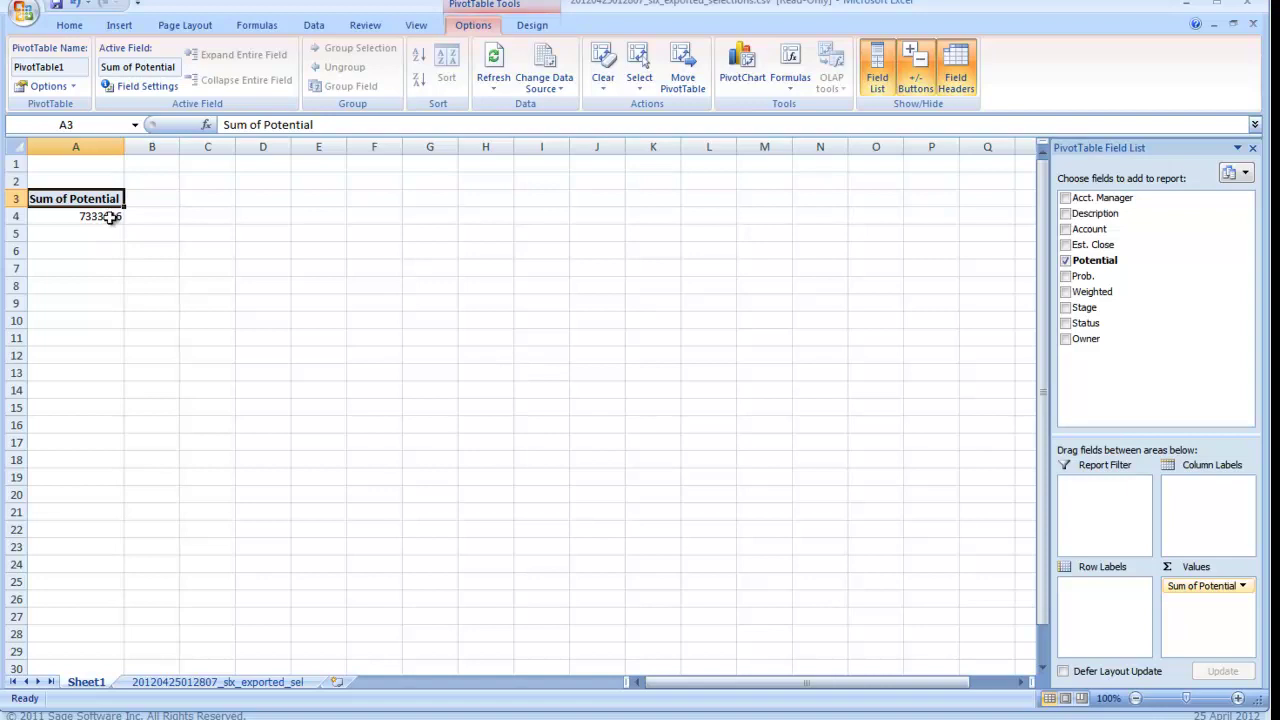
mouse_move(95, 214)
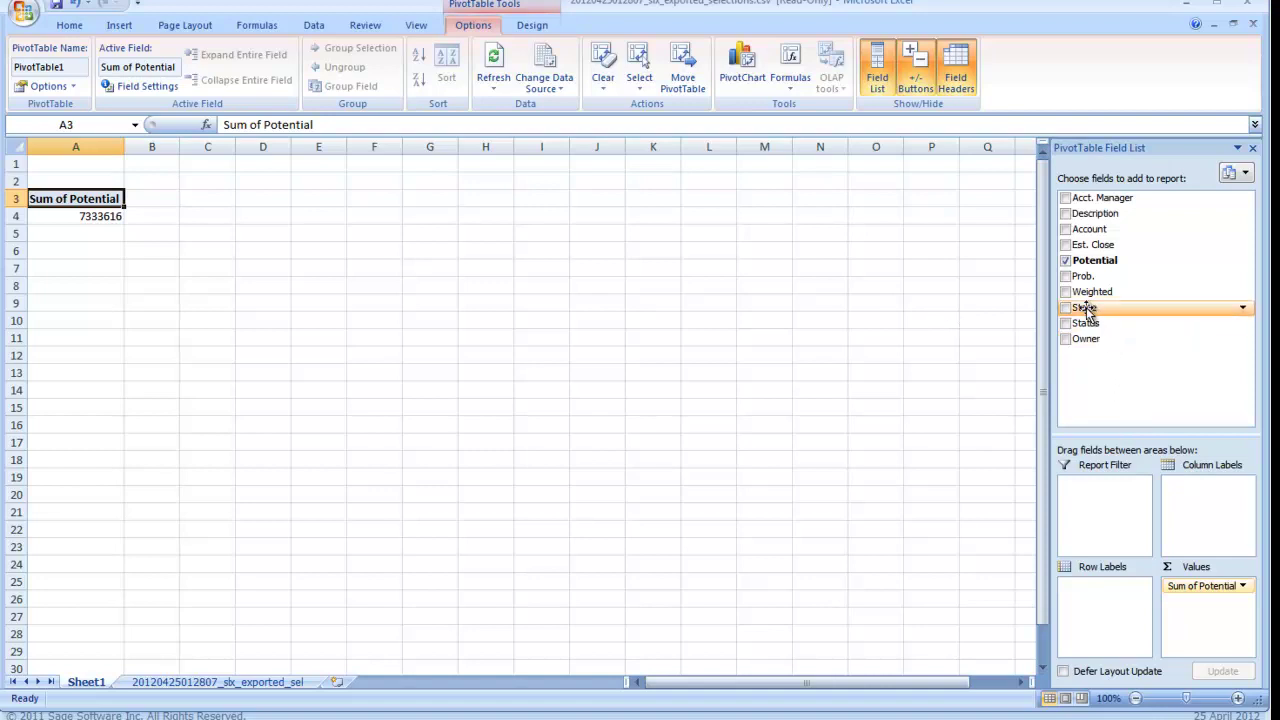
drag(1087, 310, 1094, 586)
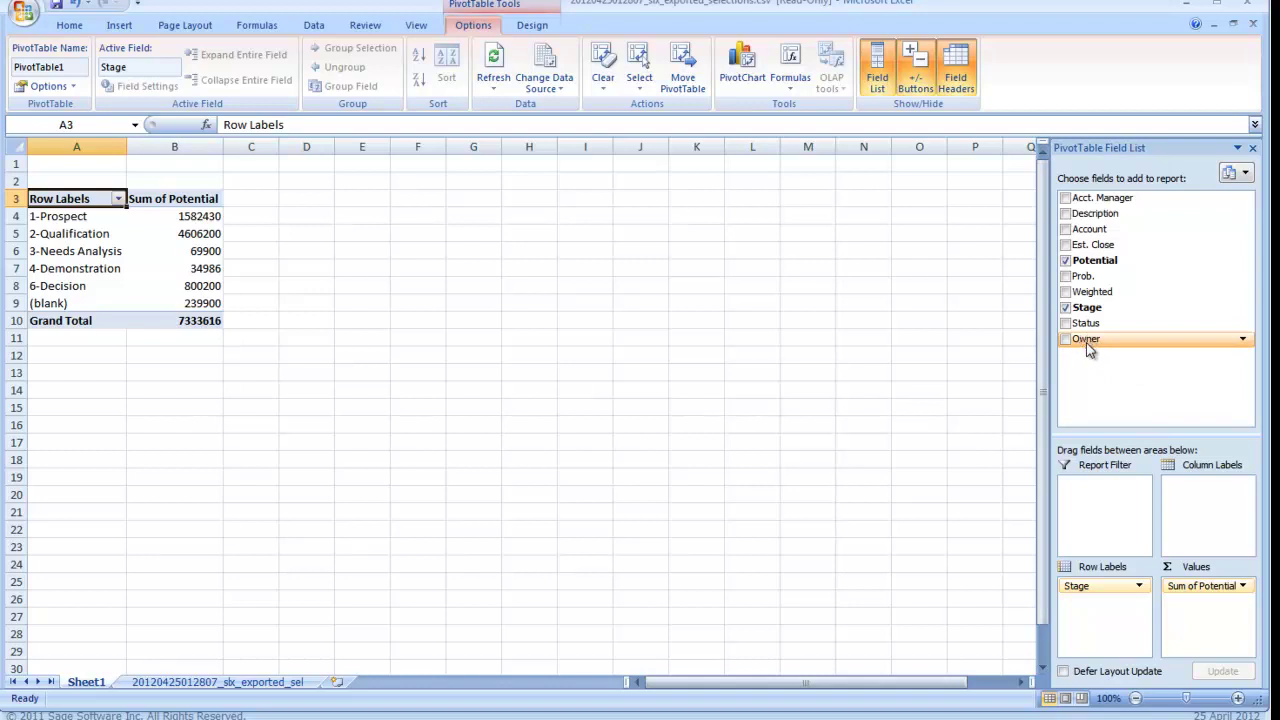
Step: Add Owner as column labels, splitting Potential into Asia/Pac, EMEA, Midwest, Northeast and Northwest
drag(1089, 348, 1197, 487)
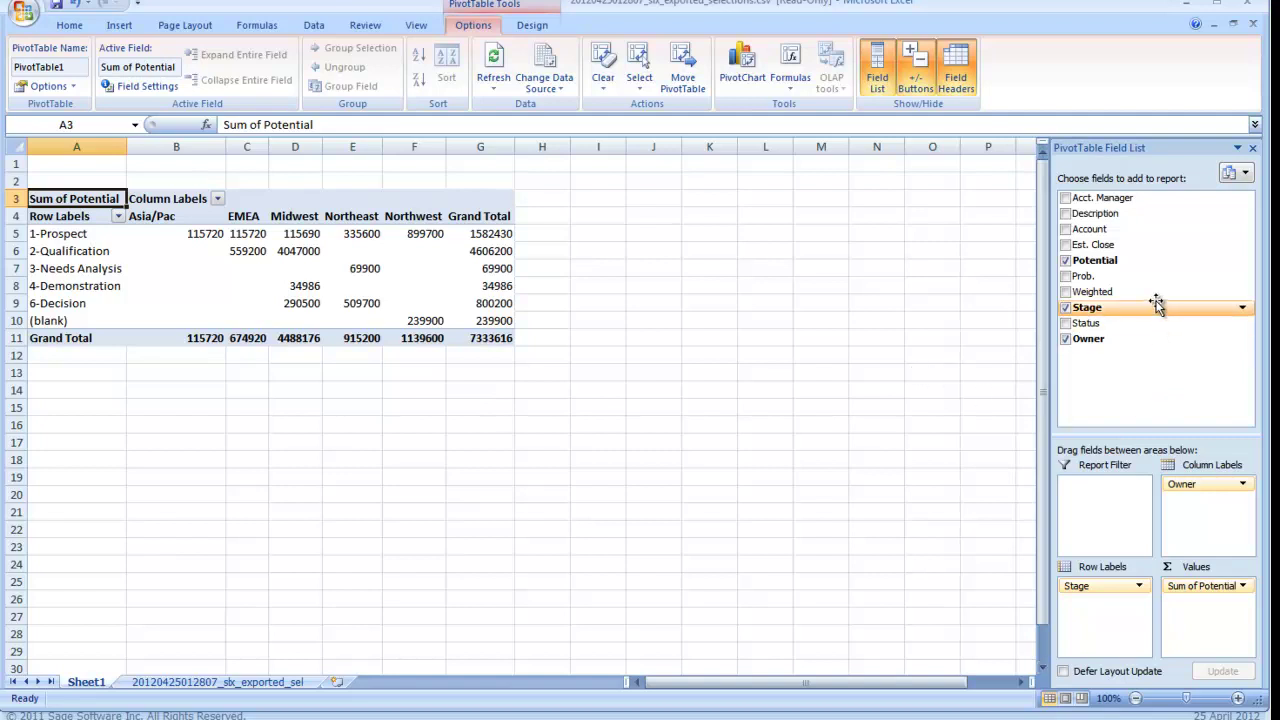
Step: Add Account beneath each Stage in the rows, then collapse and re-expand all stages
click(1065, 229)
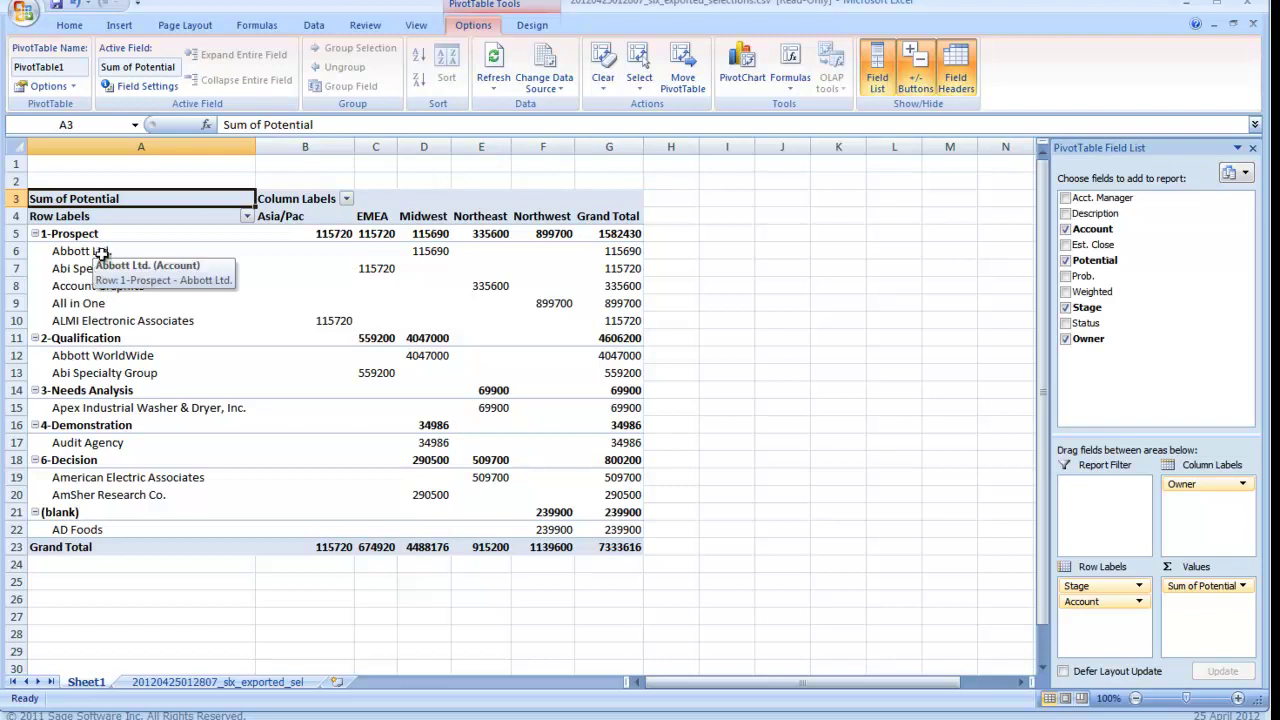
mouse_move(548, 308)
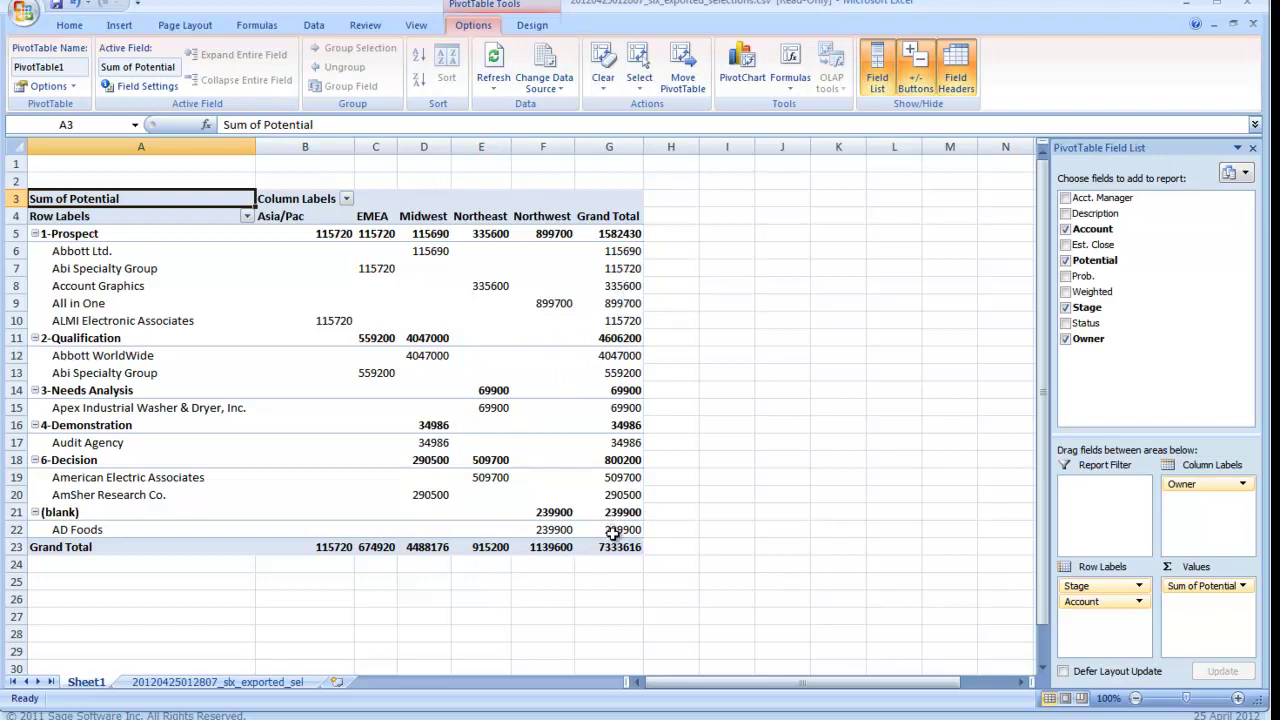
mouse_move(441, 552)
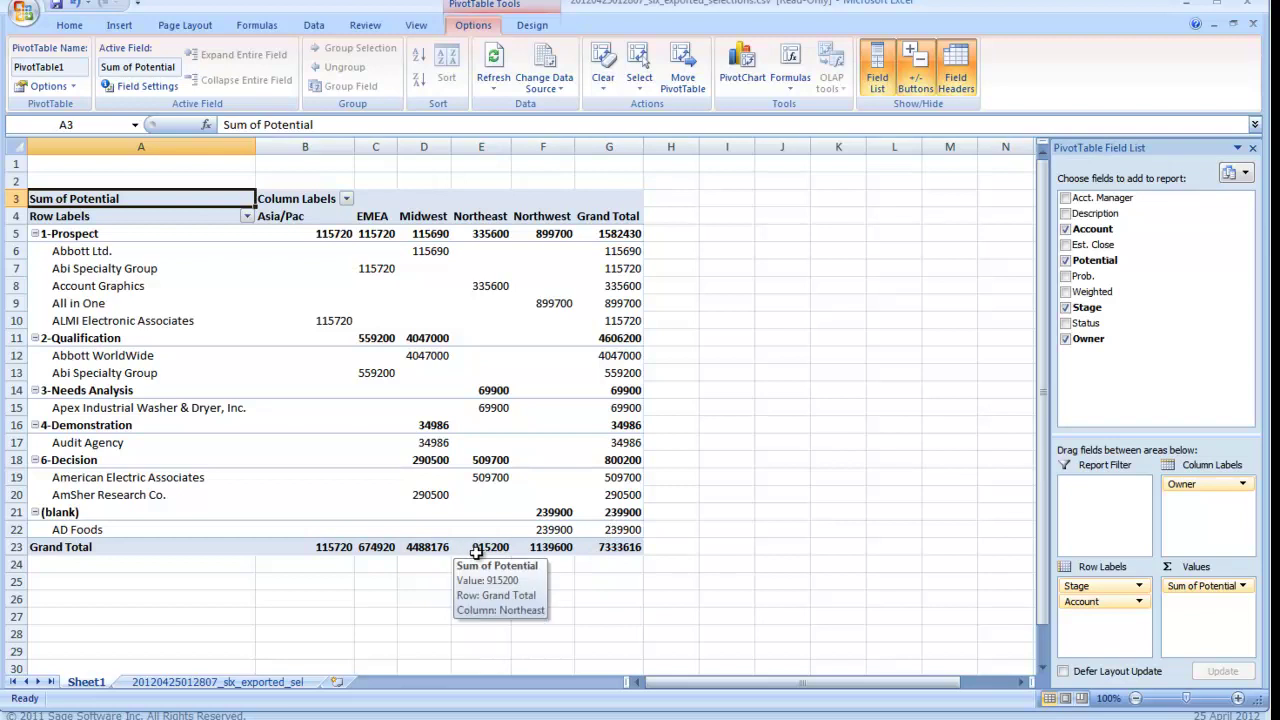
click(624, 550)
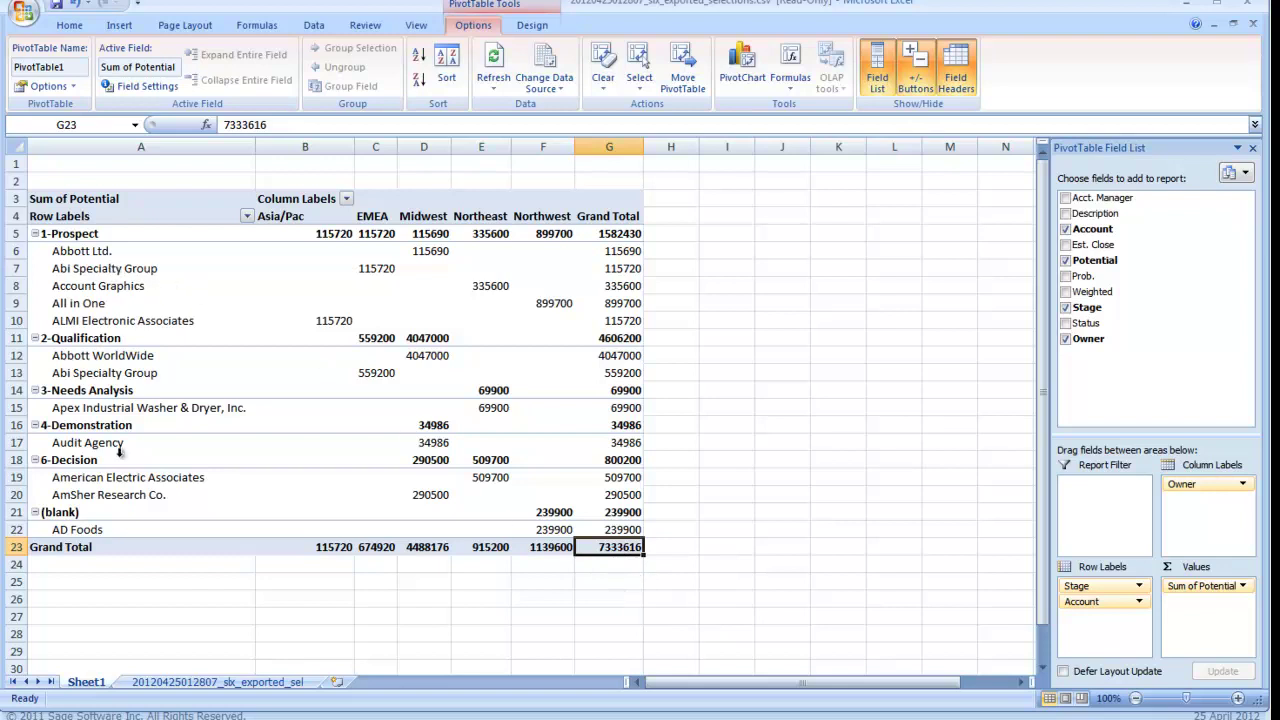
click(70, 236)
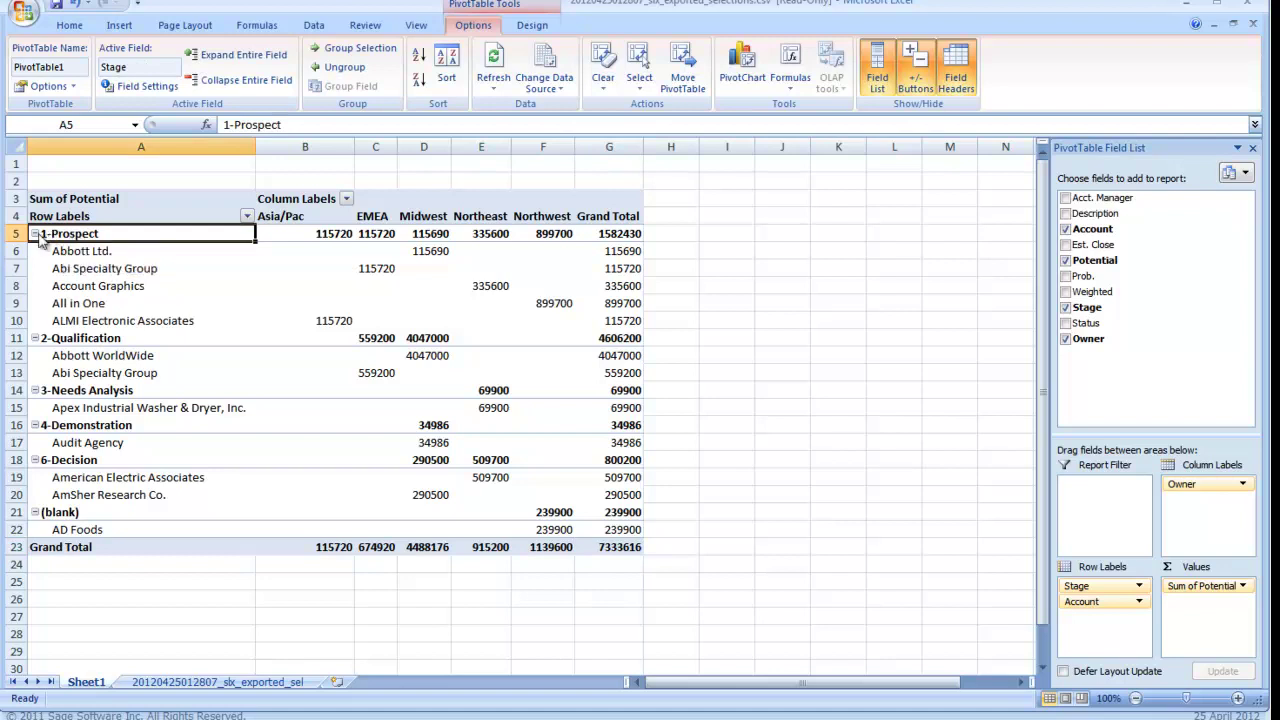
click(268, 88)
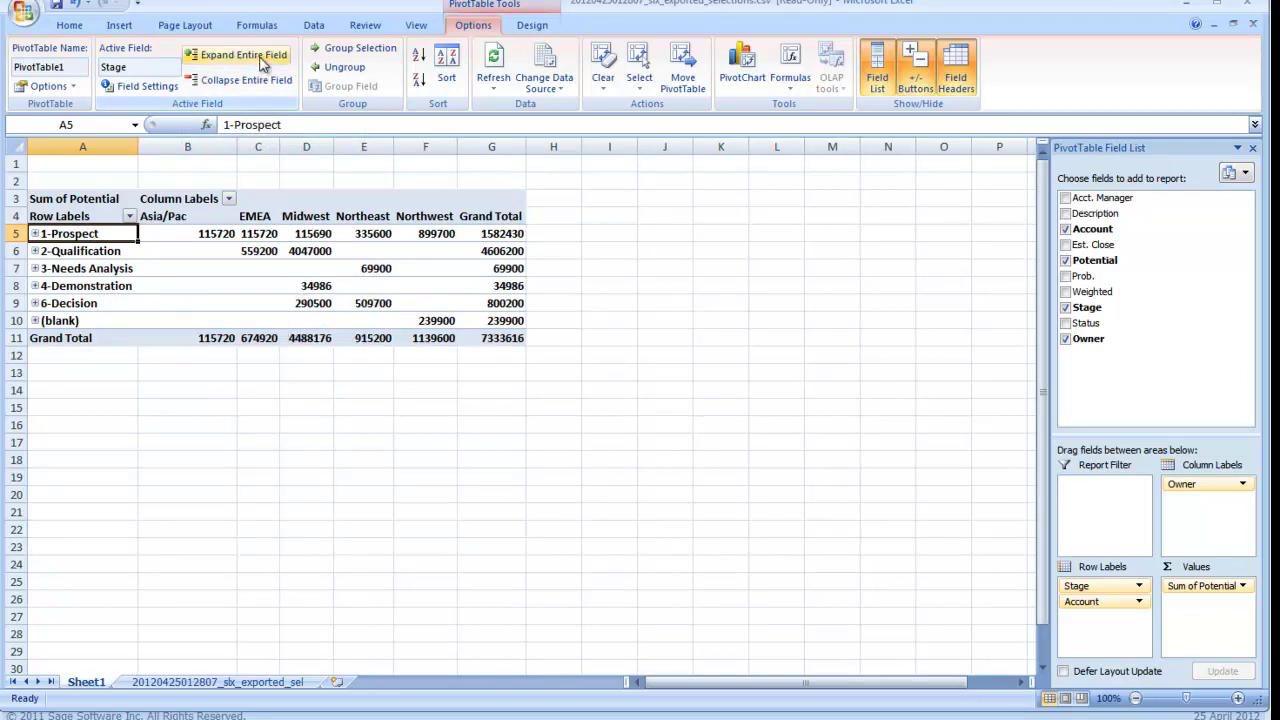
click(230, 55)
mouse_move(326, 479)
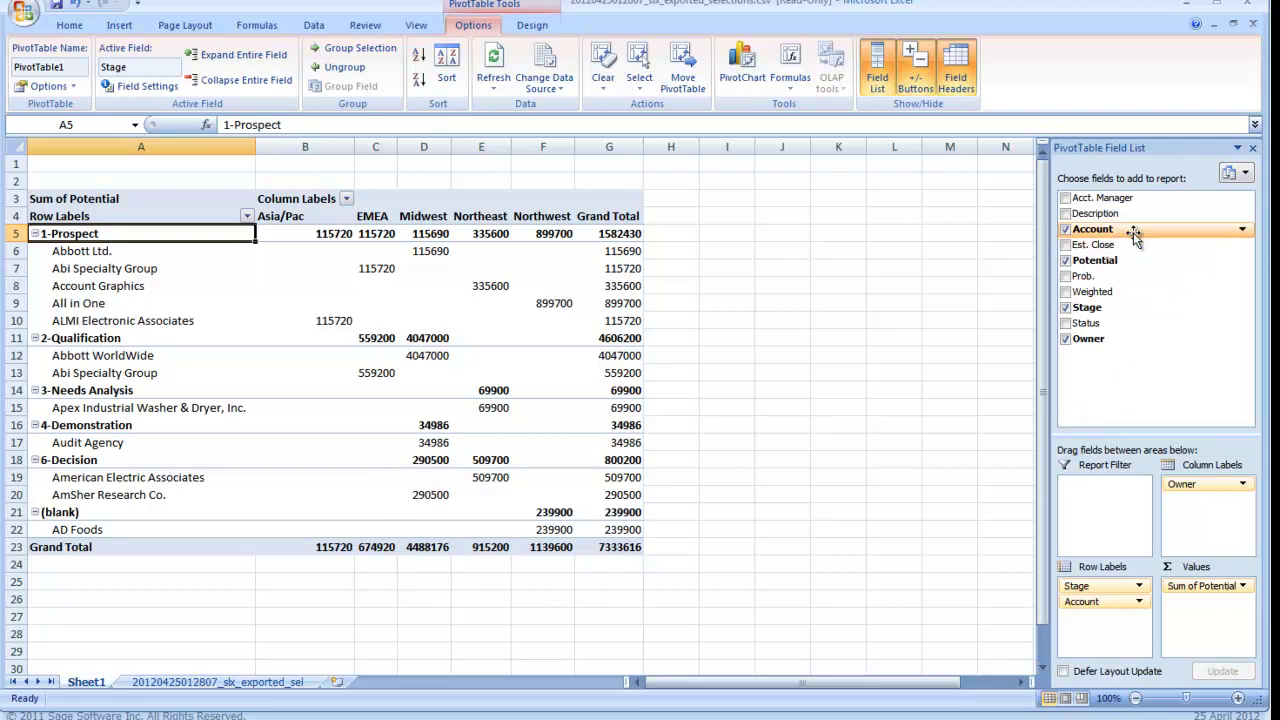
Step: Add an Acct. Manager report filter set to two managers, leaving Midwest and Northwest (total 5337276)
drag(1118, 203, 1092, 494)
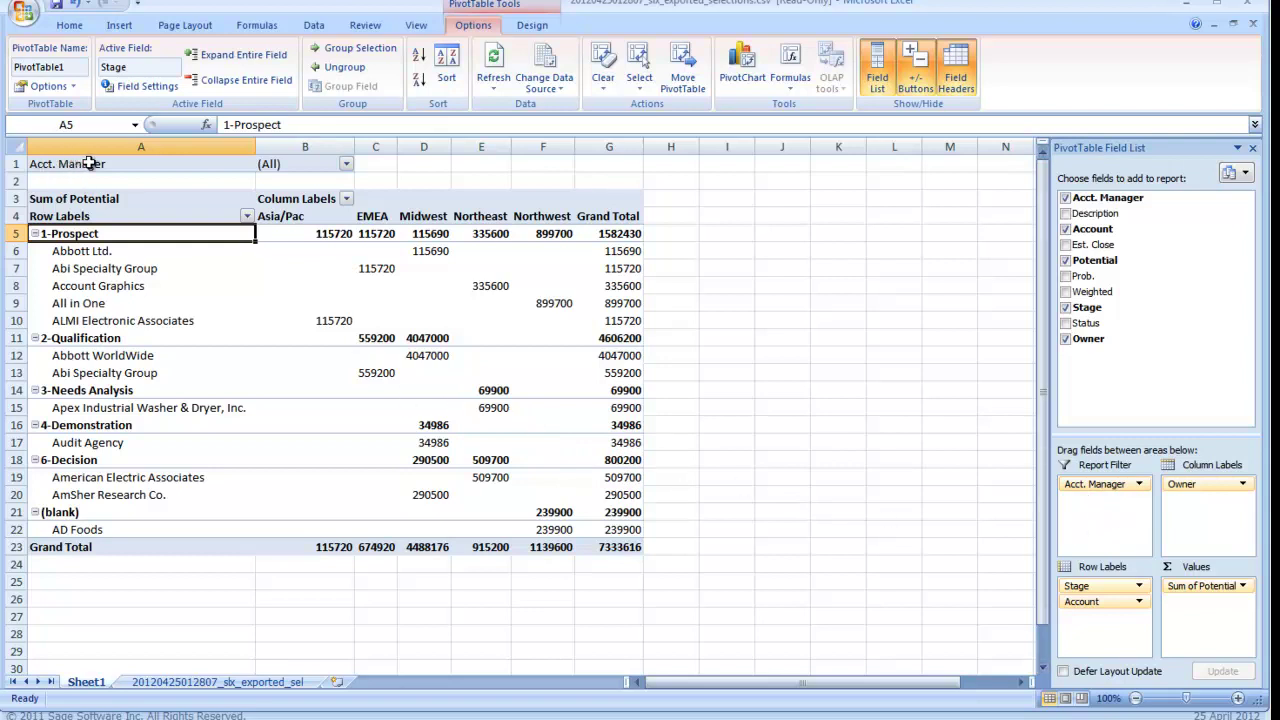
click(346, 165)
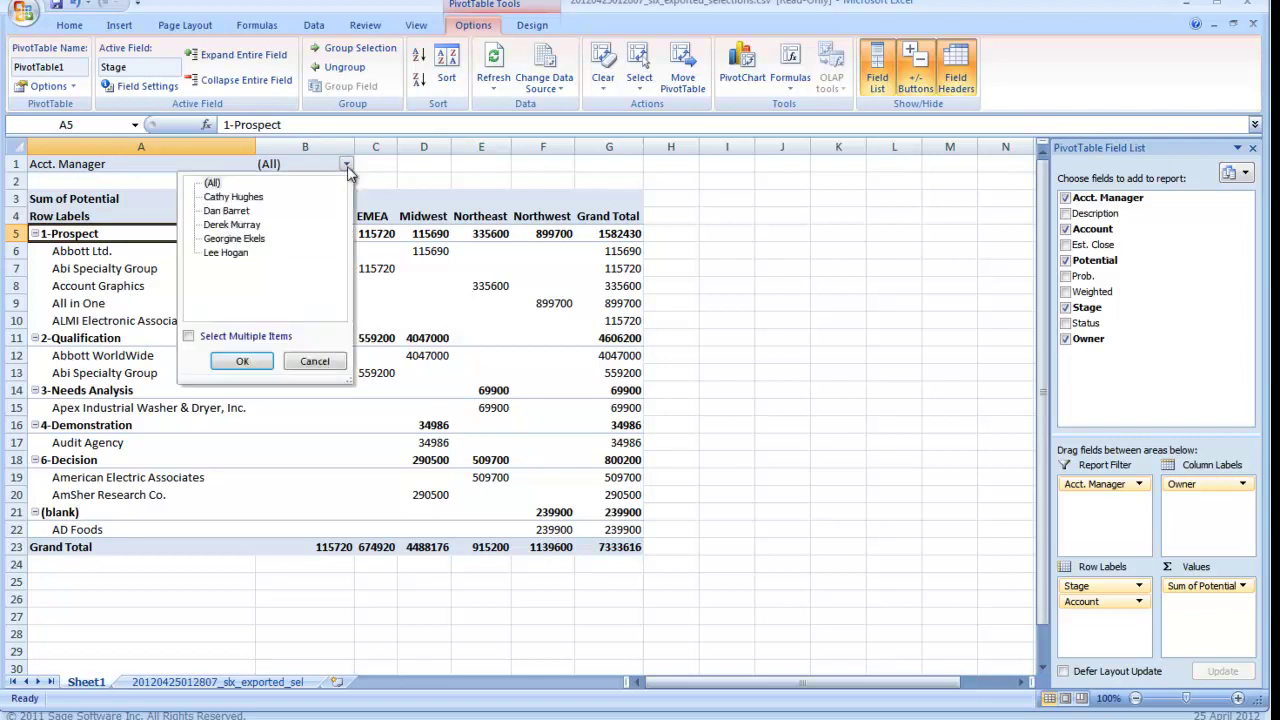
click(250, 198)
click(188, 336)
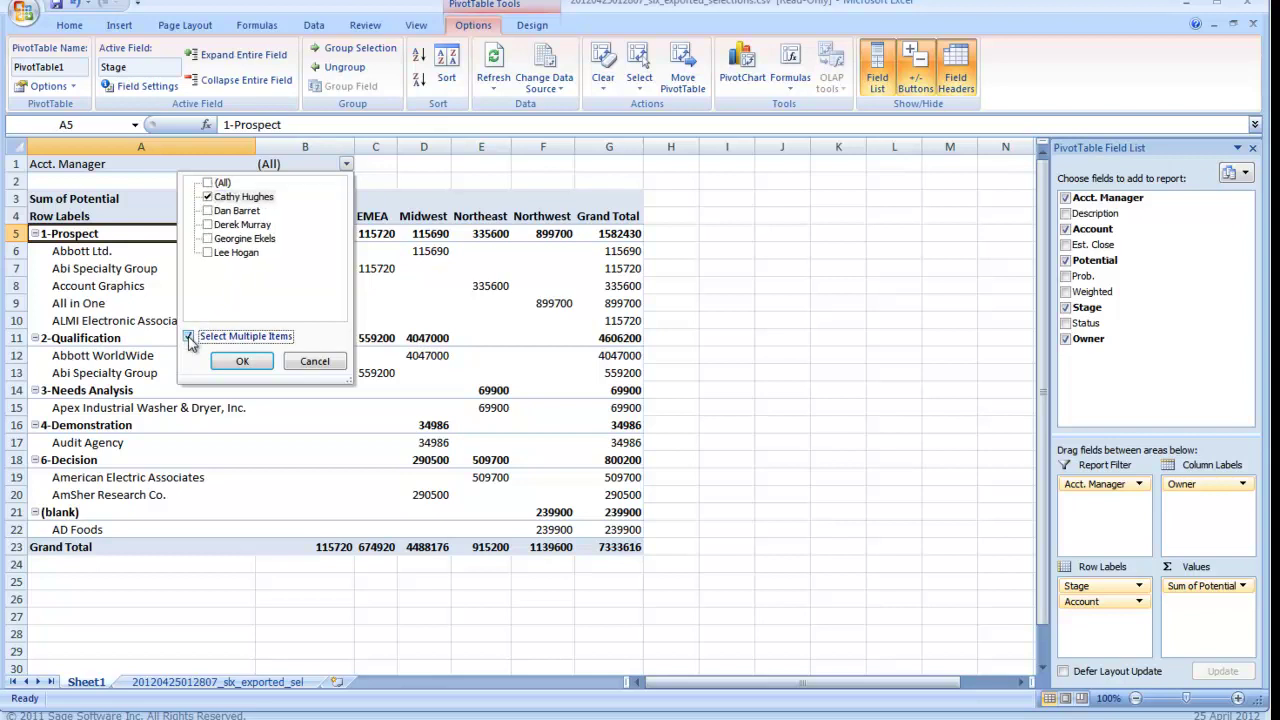
click(208, 253)
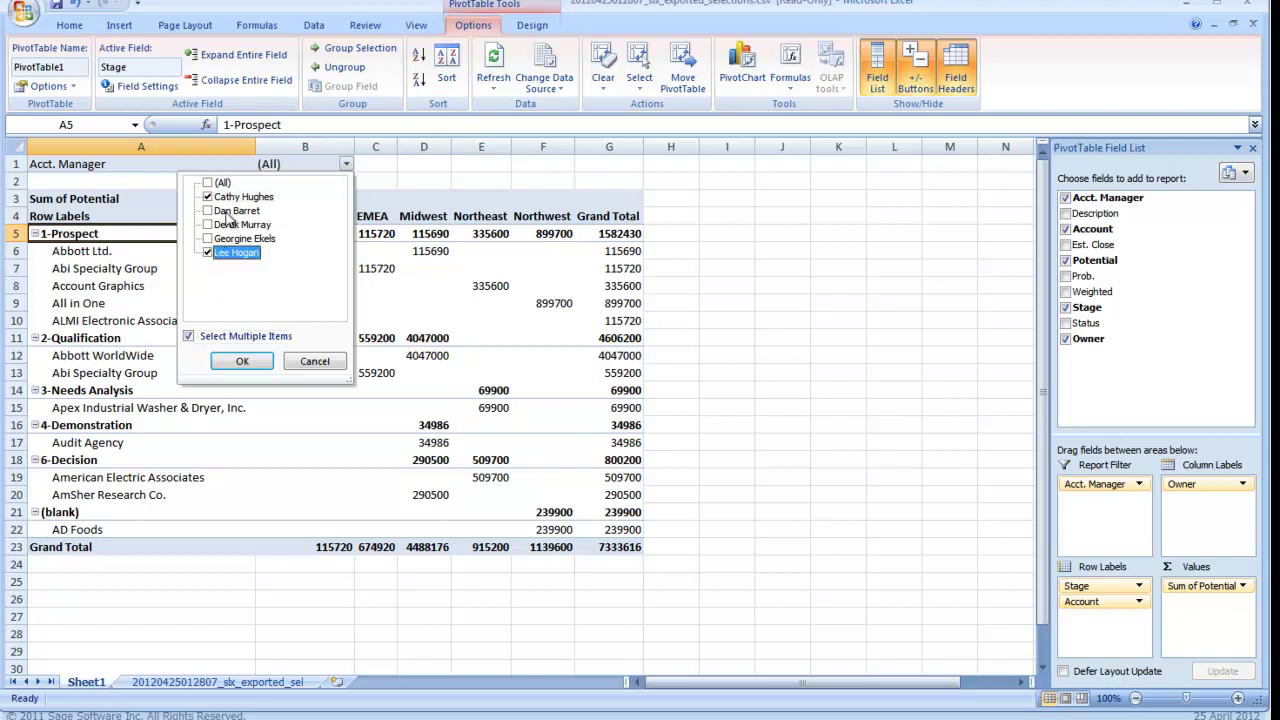
click(243, 362)
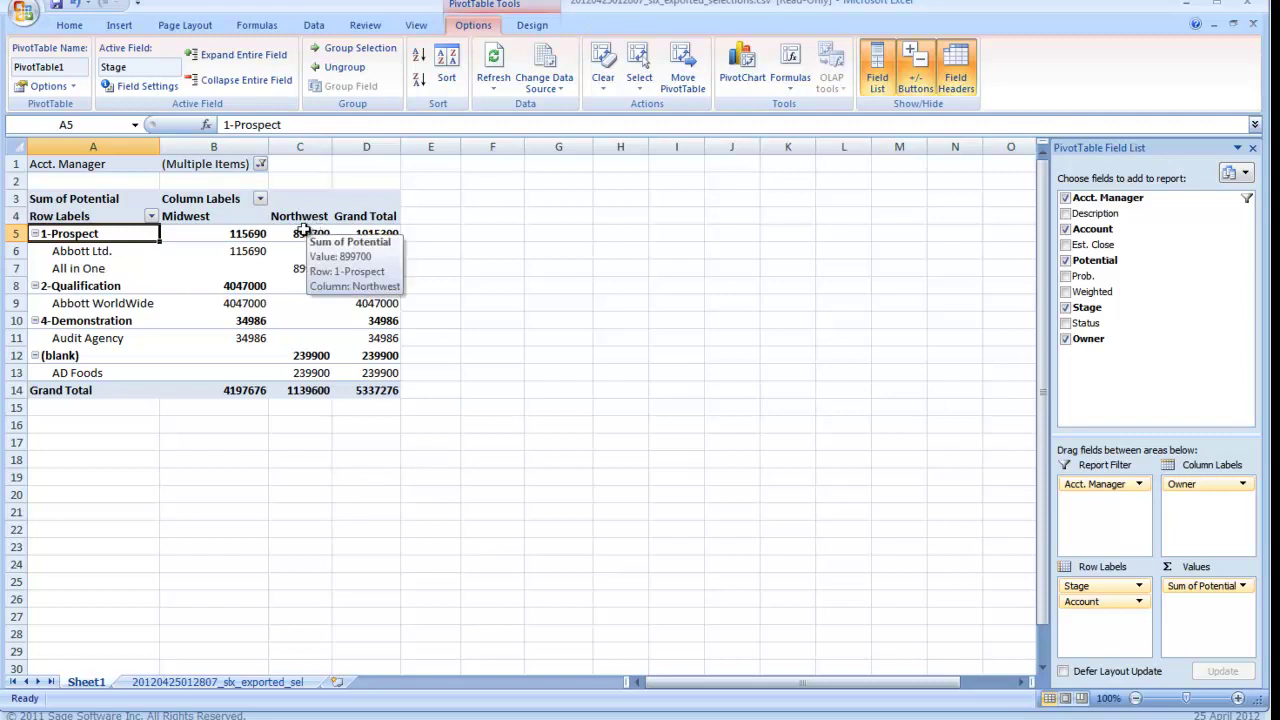
mouse_move(235, 397)
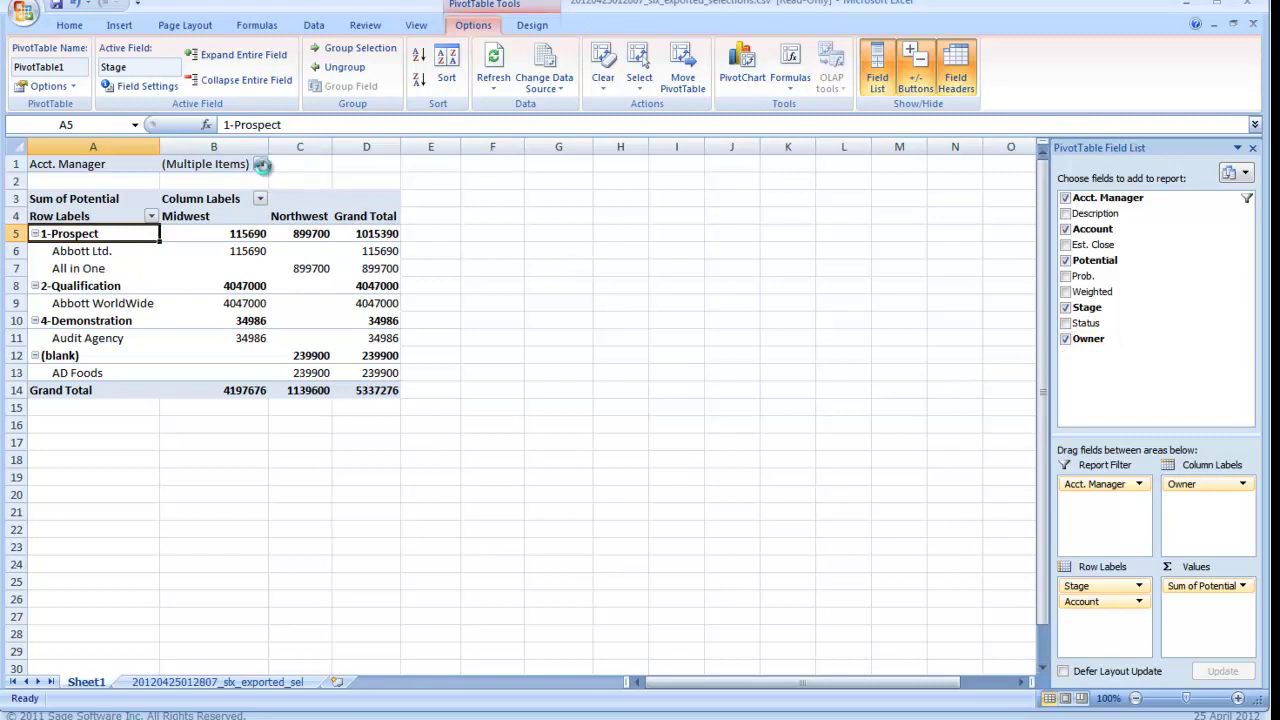
Step: Reset the Acct. Manager filter to (All) so every manager shows again
click(260, 164)
click(122, 183)
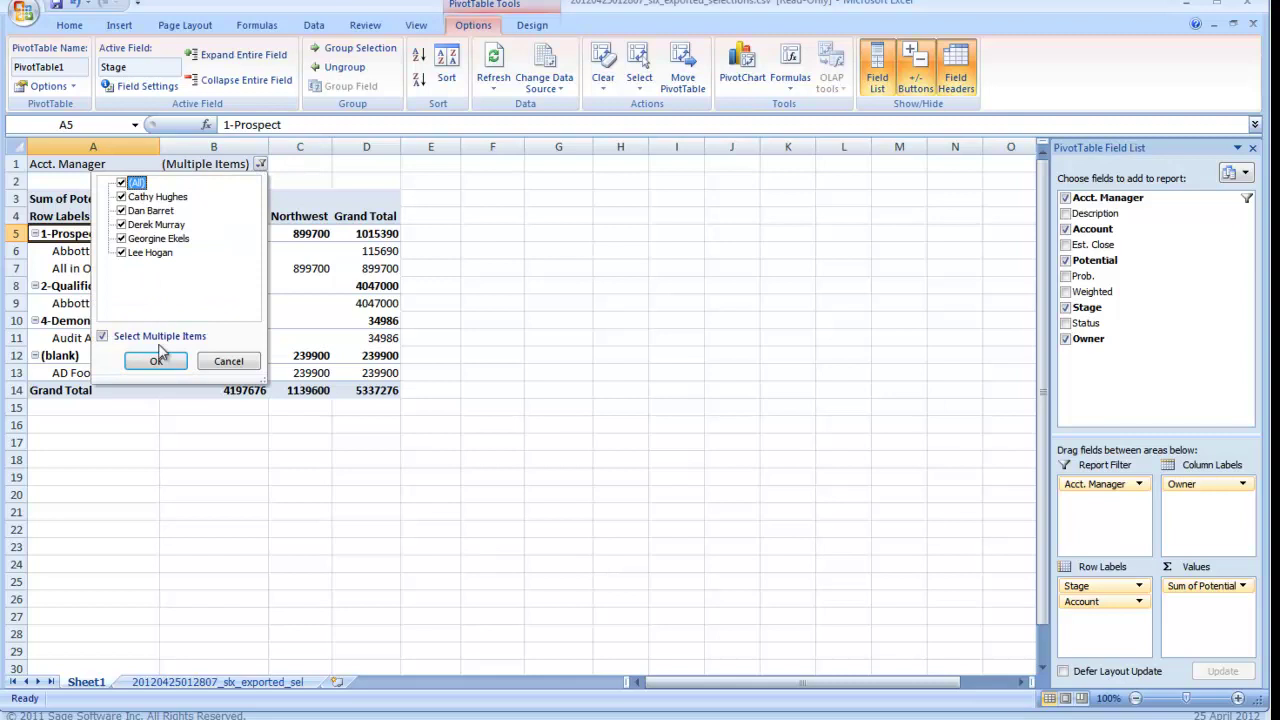
click(156, 361)
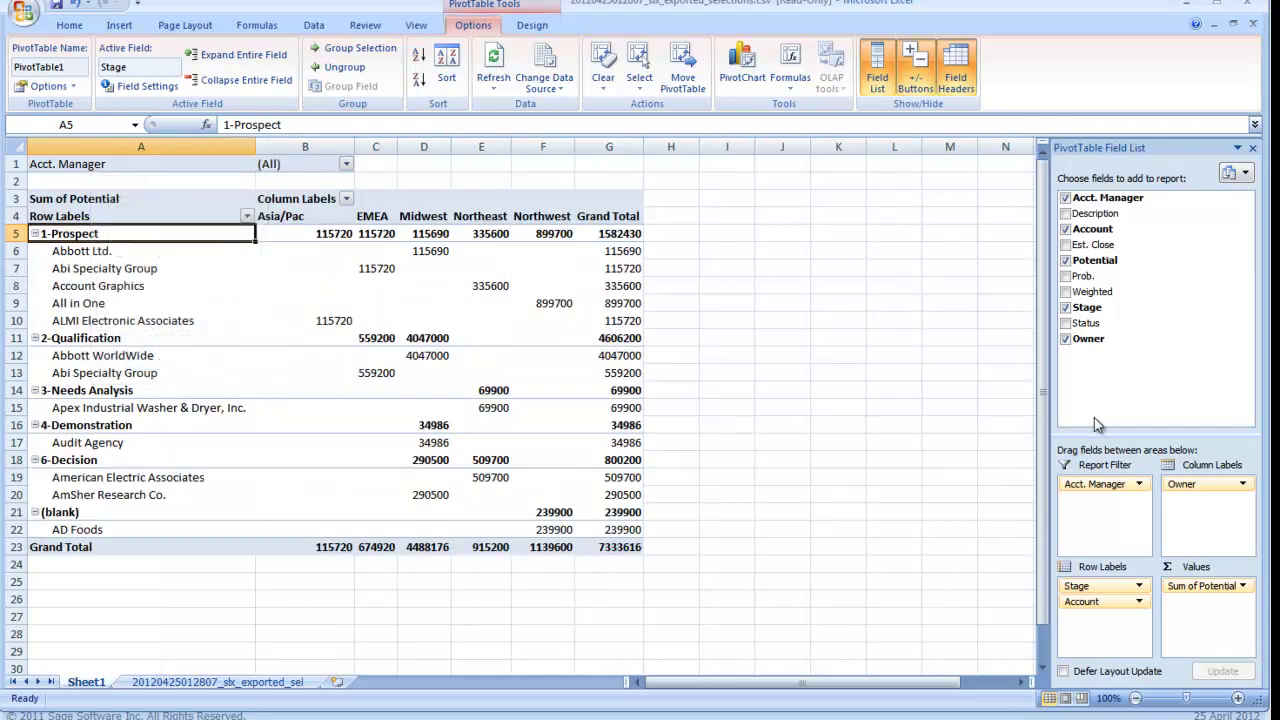
Step: Nest Est. Close under Owner in the columns, then collapse the Owner field back to region totals
drag(1095, 248, 1218, 503)
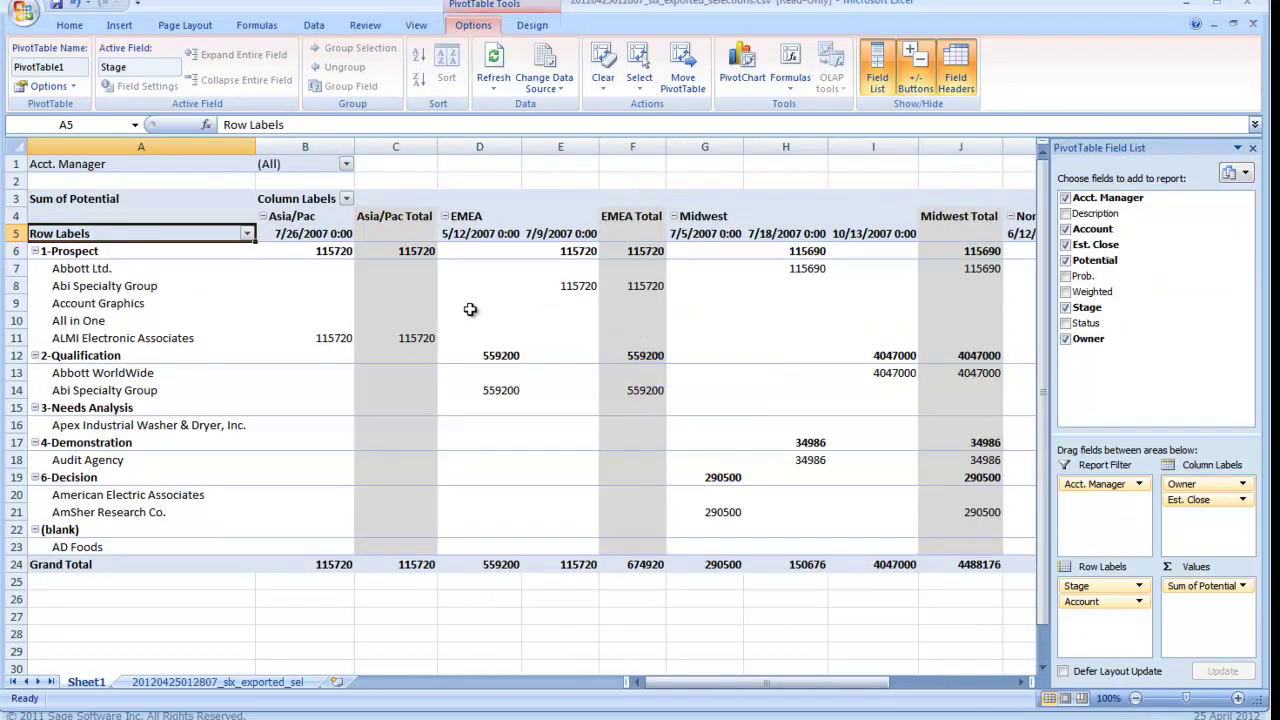
mouse_move(550, 303)
mouse_move(698, 686)
mouse_down()
mouse_move(782, 691)
mouse_move(714, 686)
mouse_up()
mouse_move(462, 369)
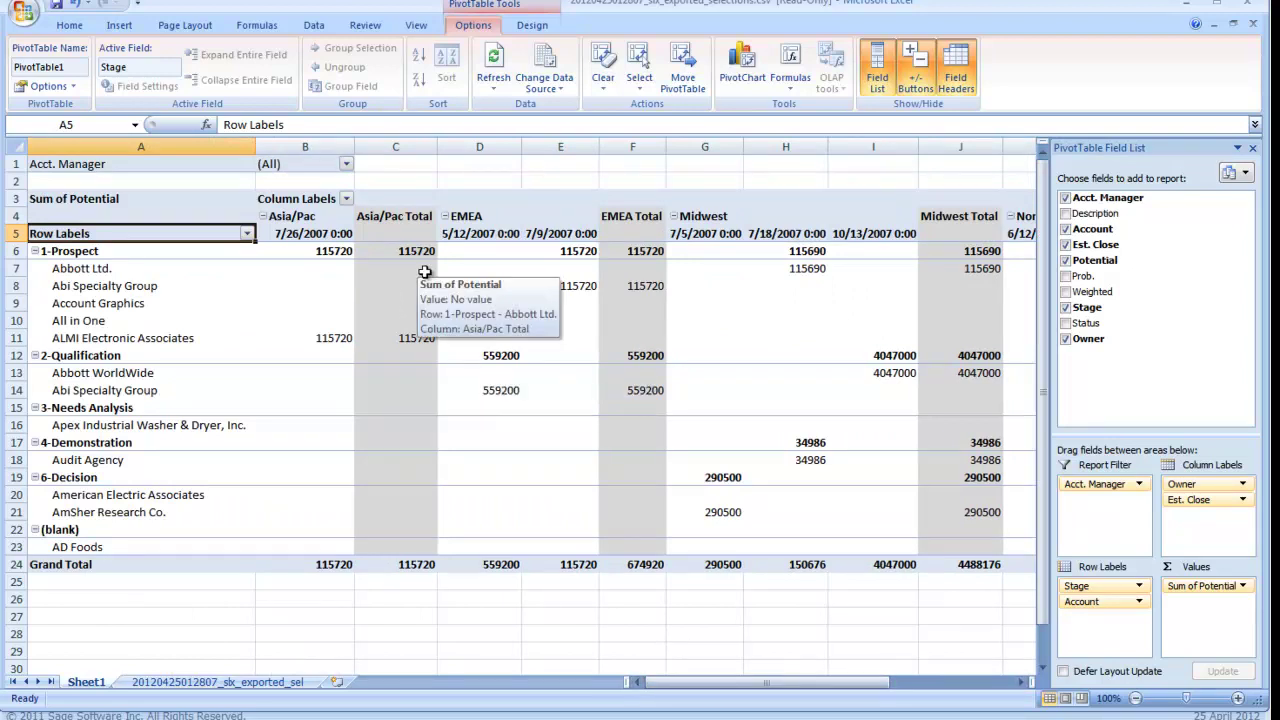
click(278, 218)
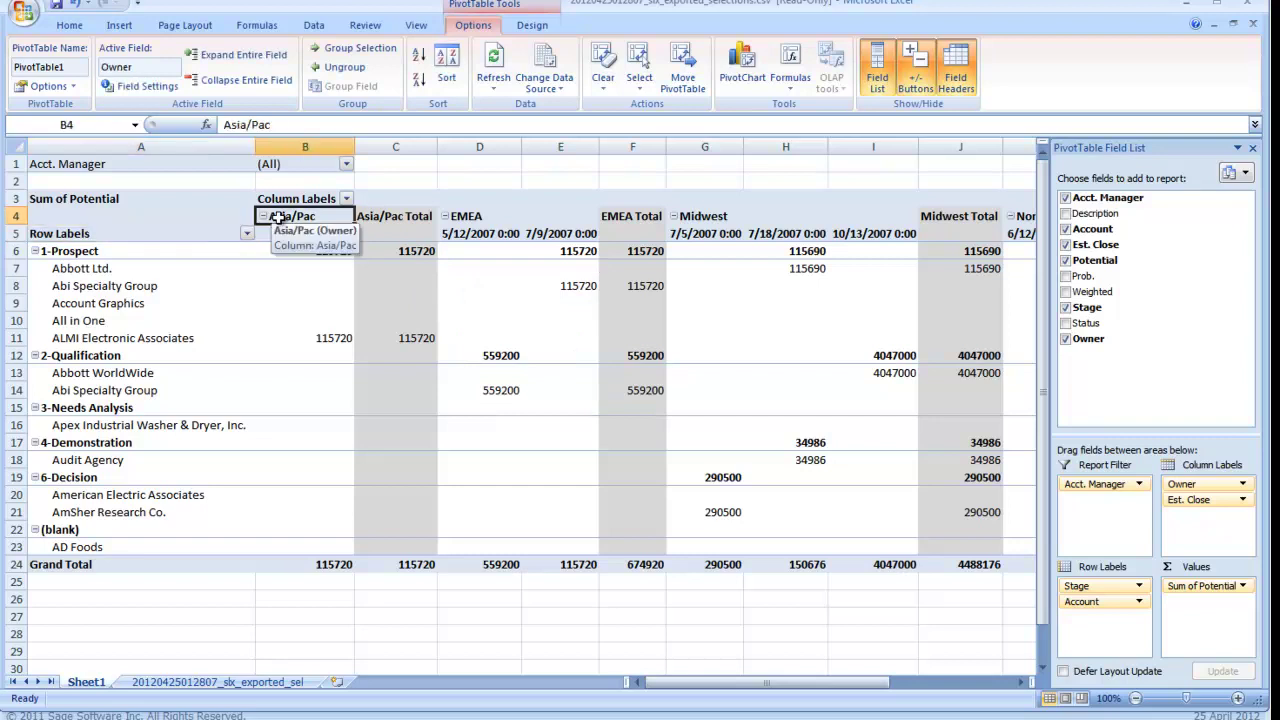
click(245, 80)
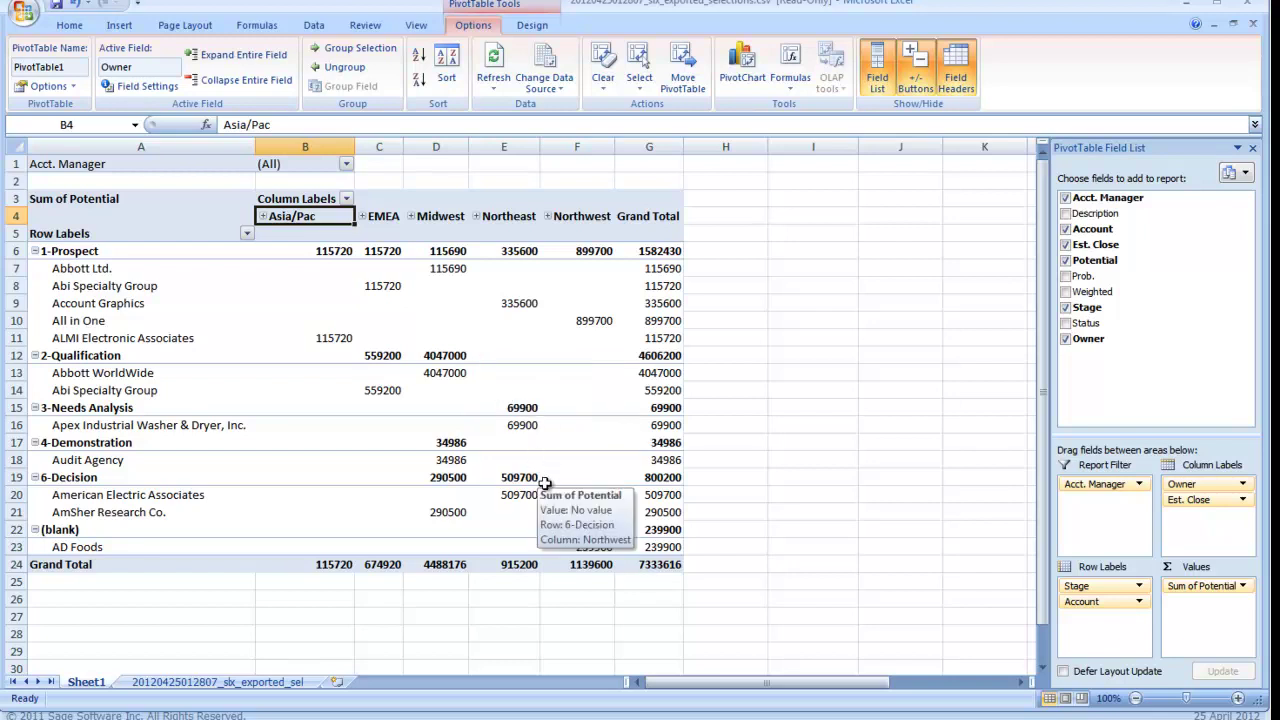
click(120, 26)
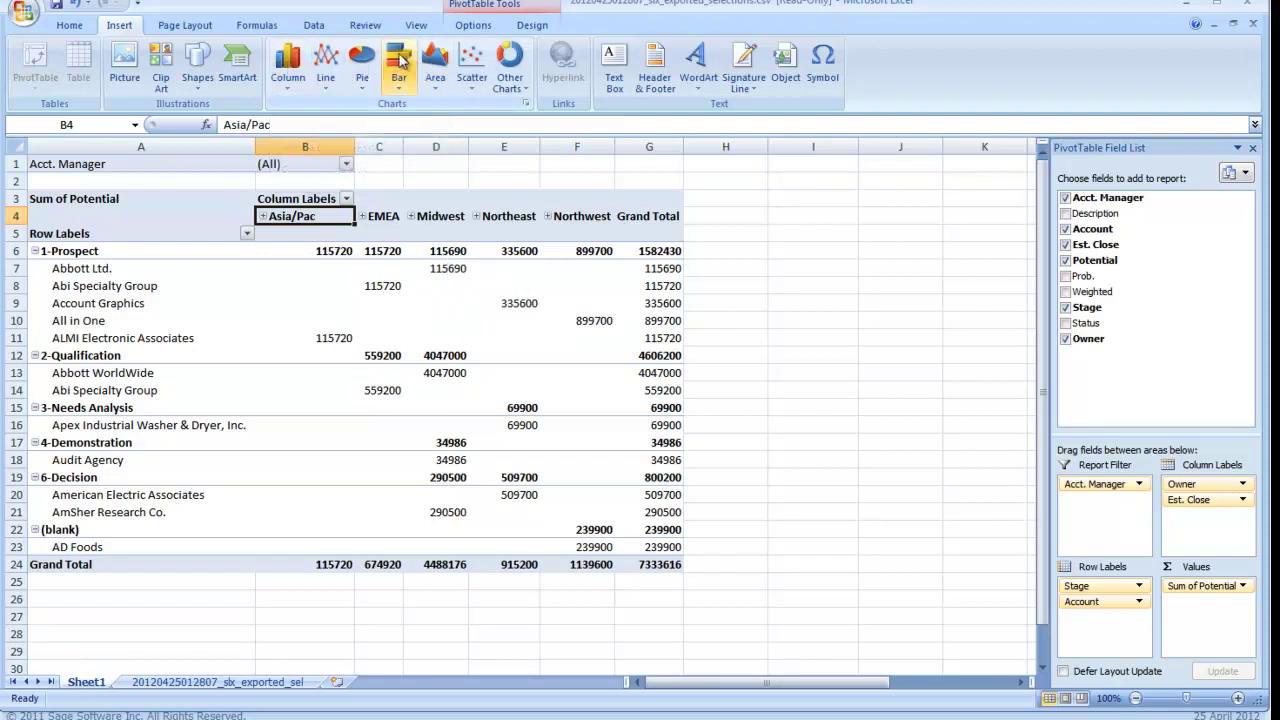
click(399, 65)
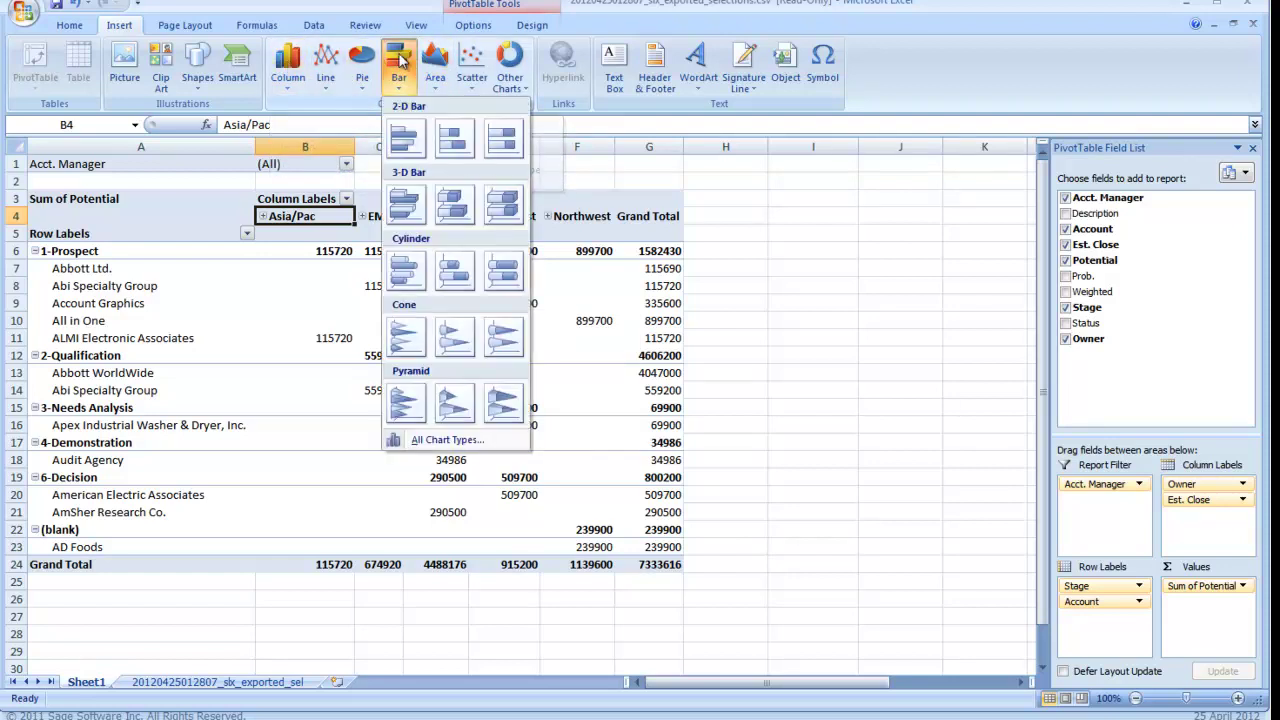
click(404, 140)
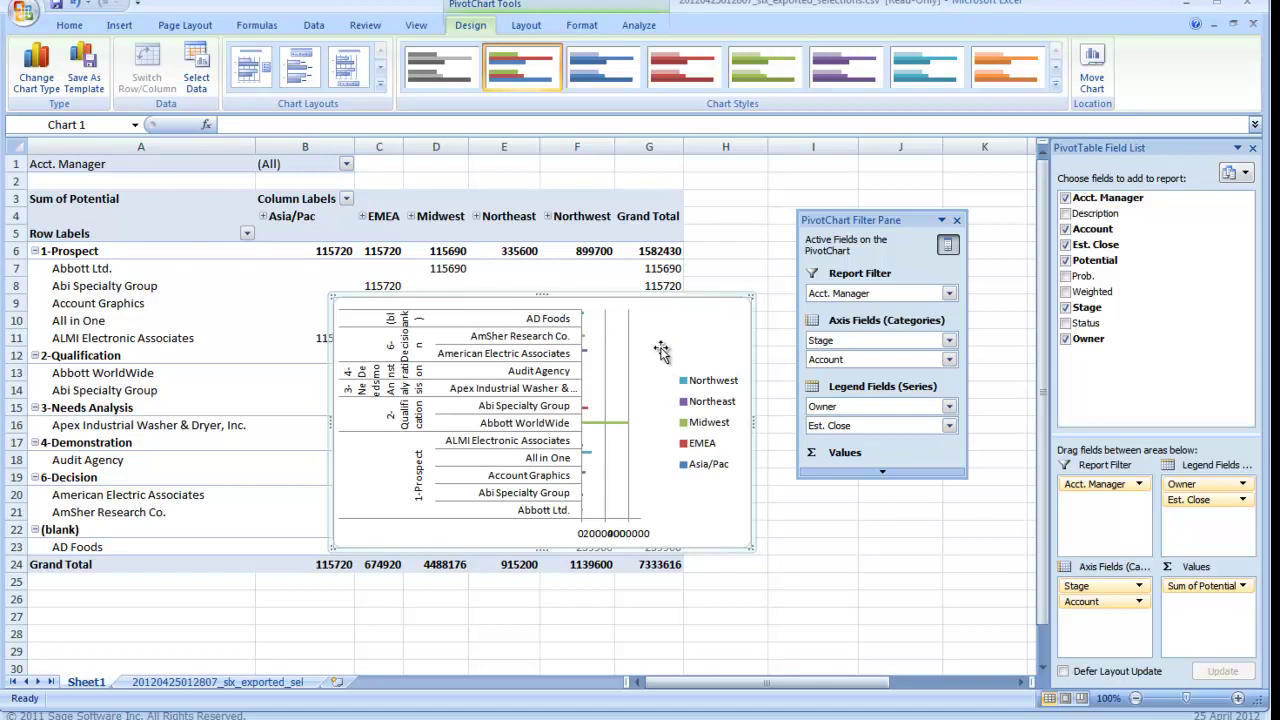
key(Delete)
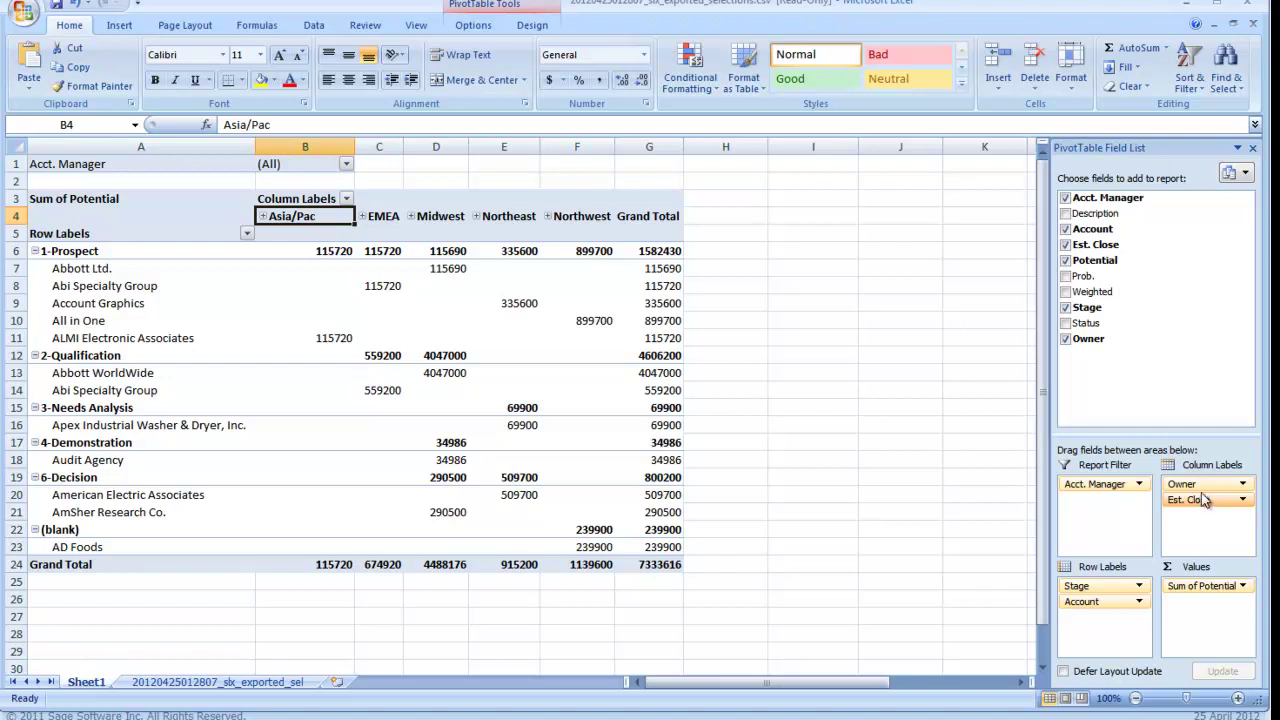
Step: Drop Owner from the column labels so each Stage's Potential spreads across Est. Close dates
drag(1183, 484, 1122, 367)
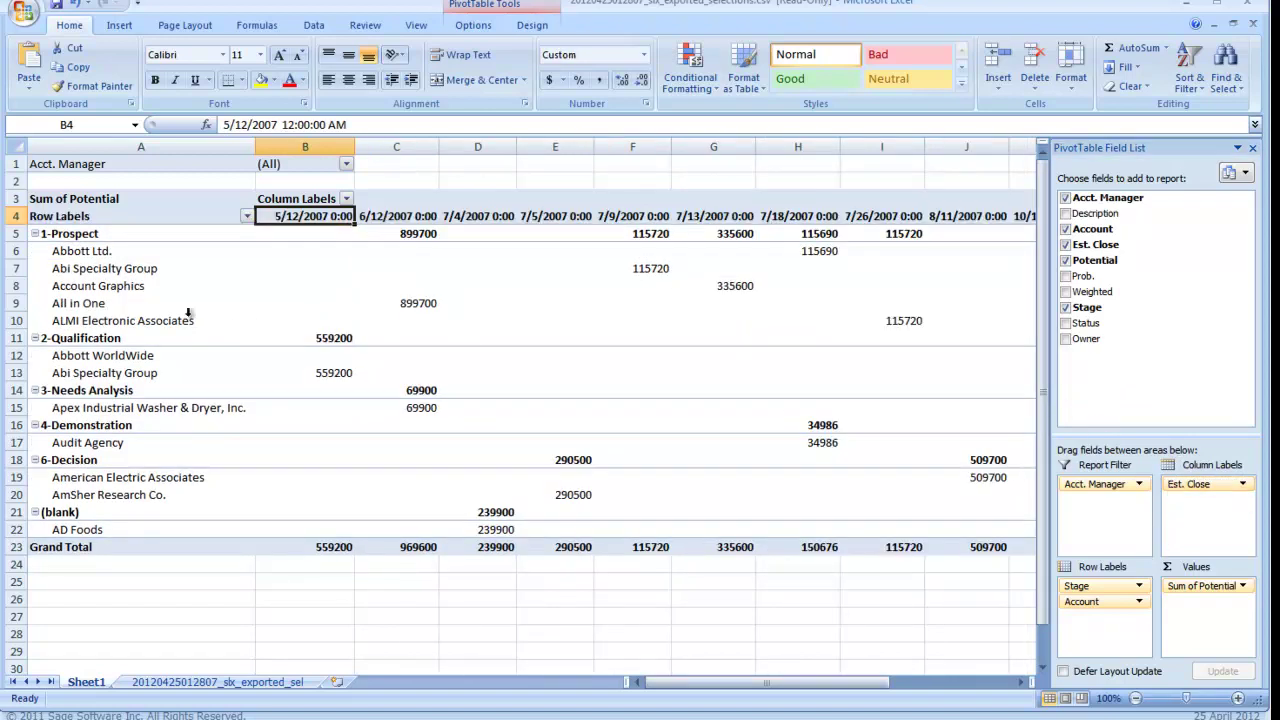
click(36, 233)
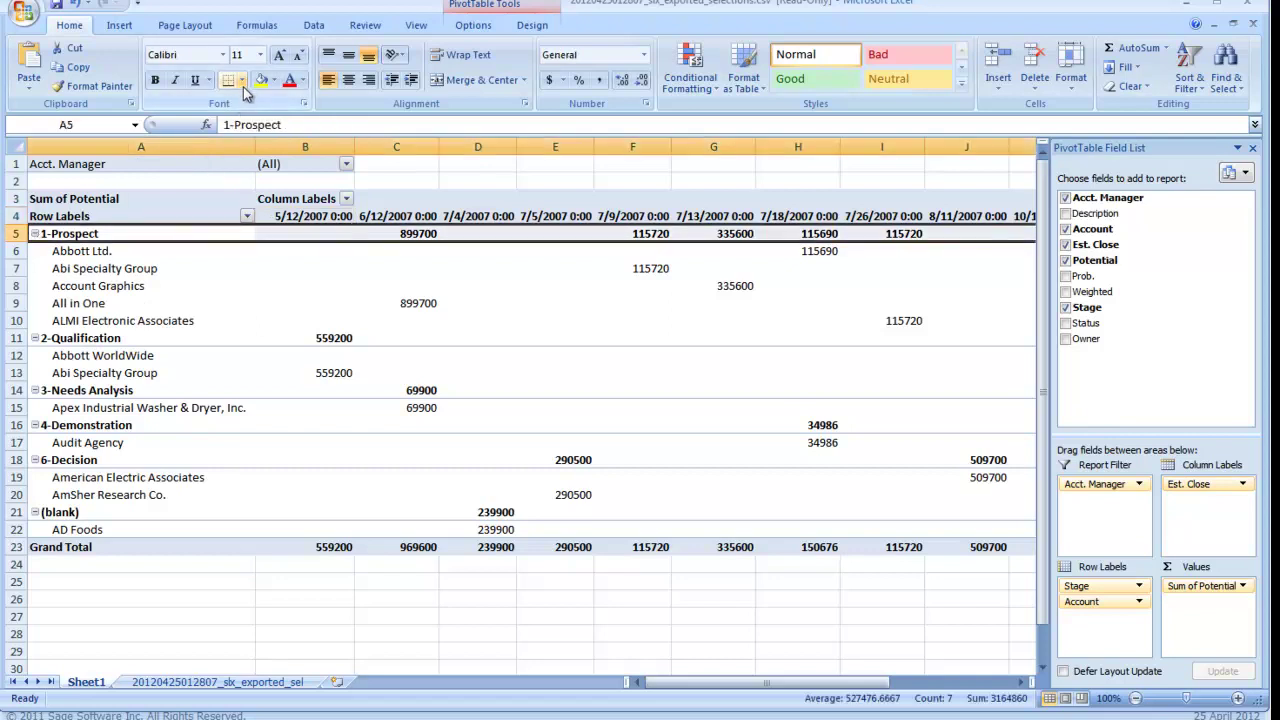
click(121, 26)
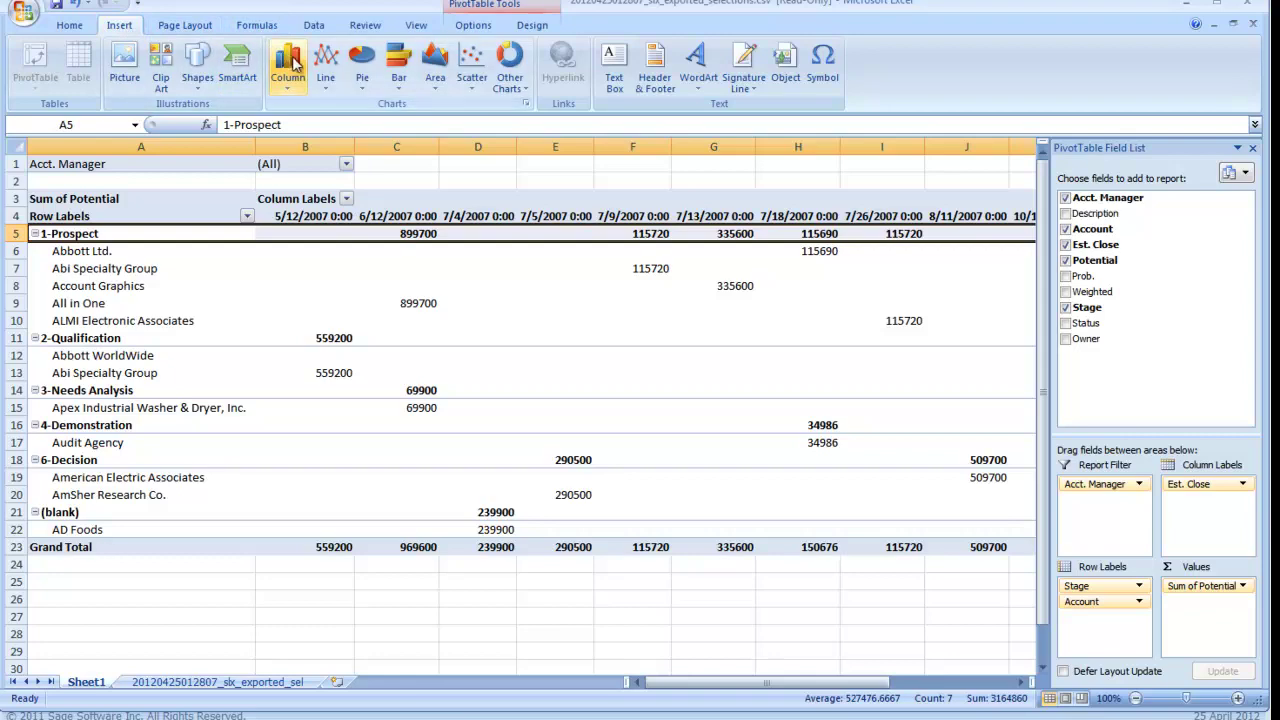
click(288, 68)
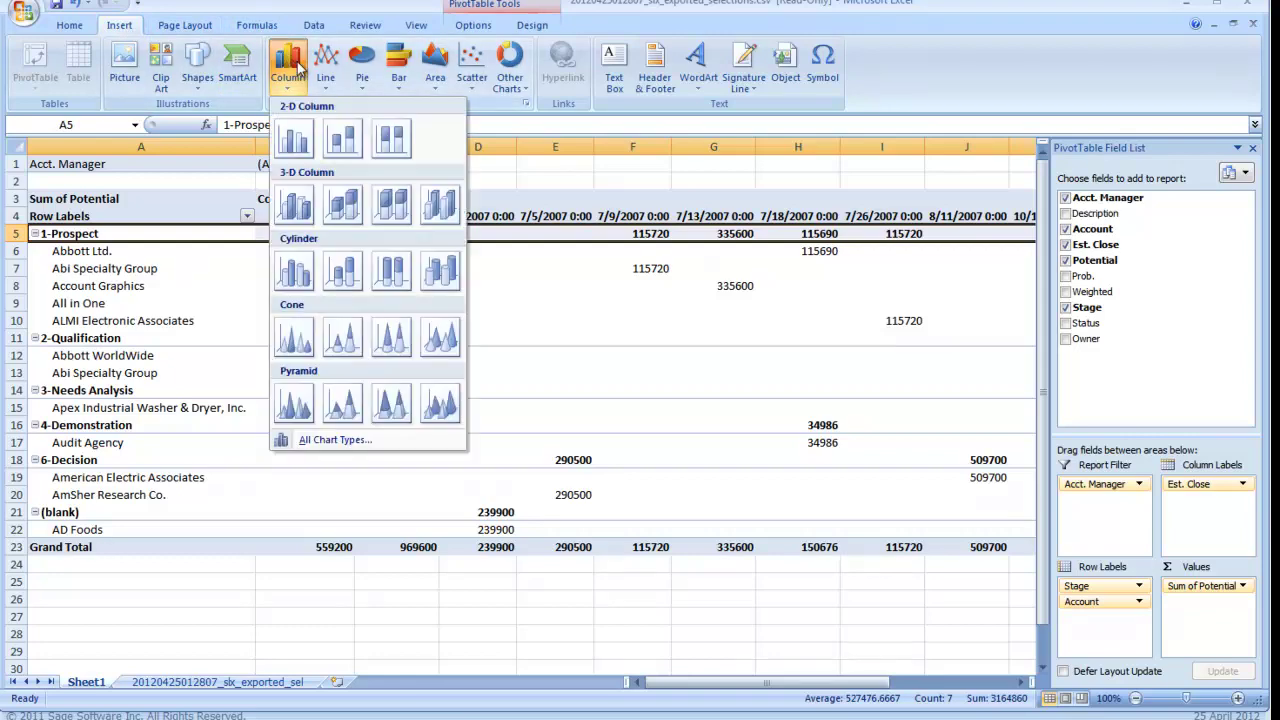
click(305, 277)
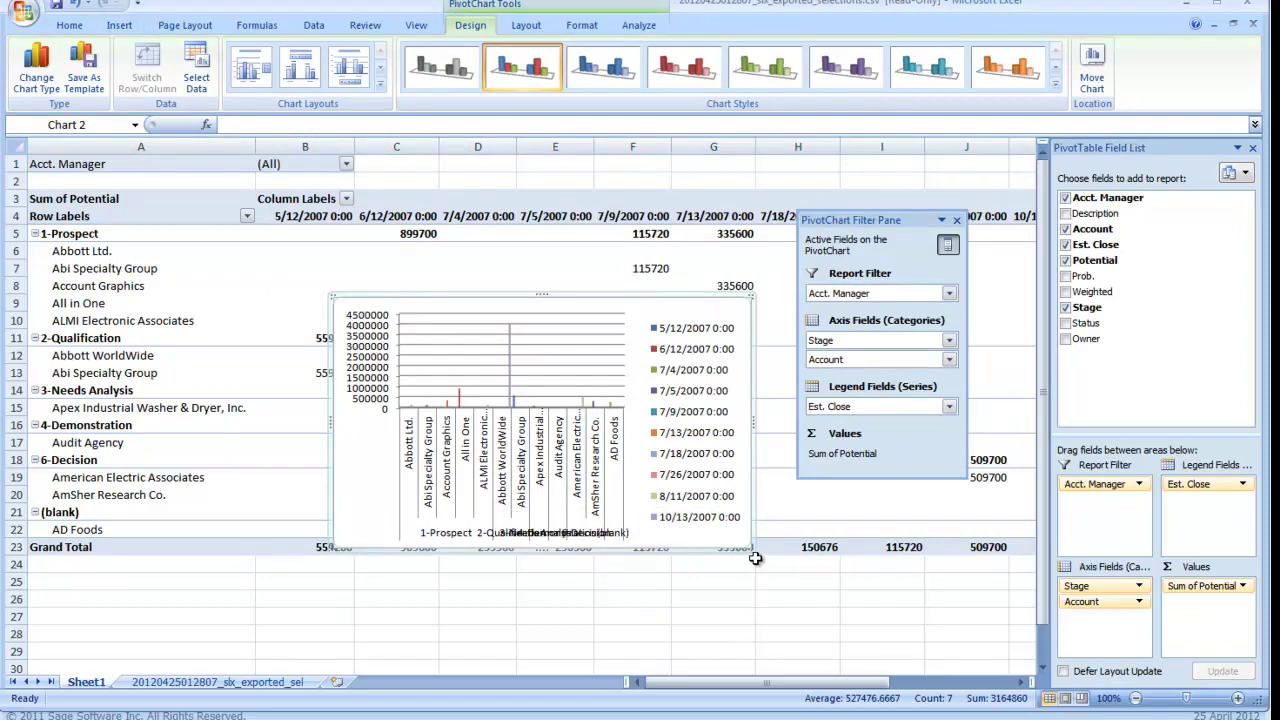
drag(751, 550, 852, 633)
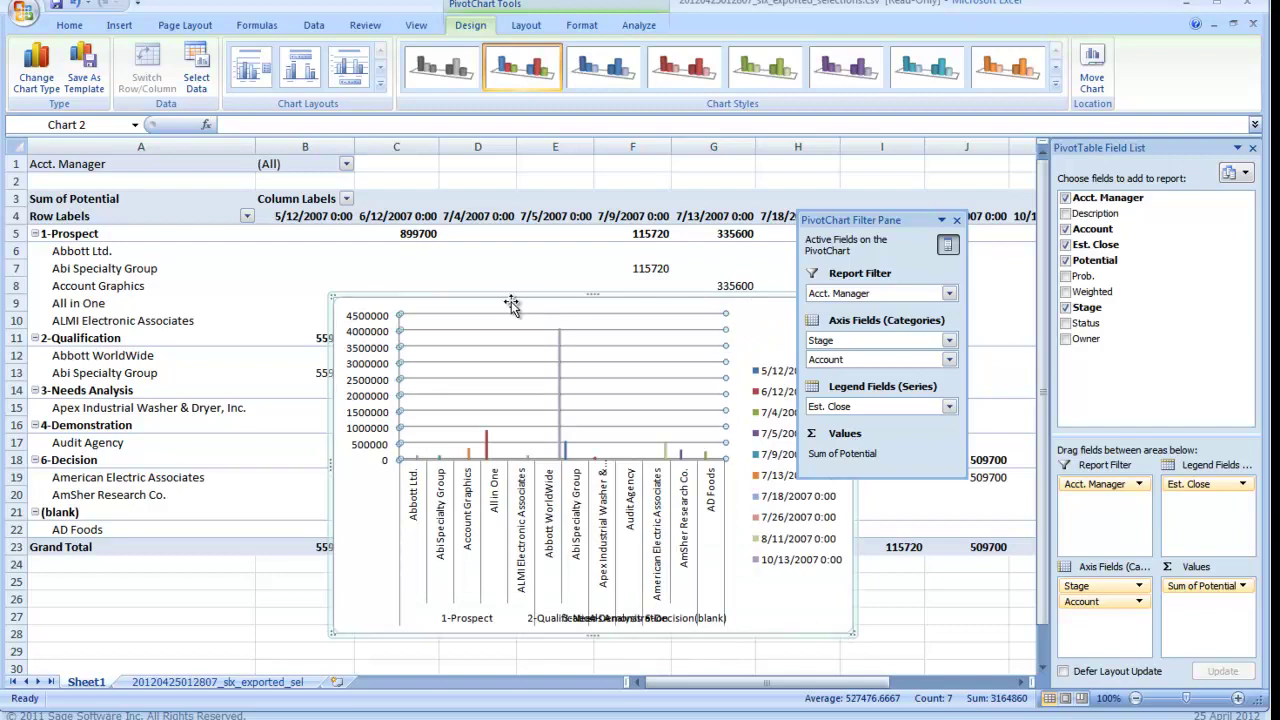
drag(522, 309, 344, 195)
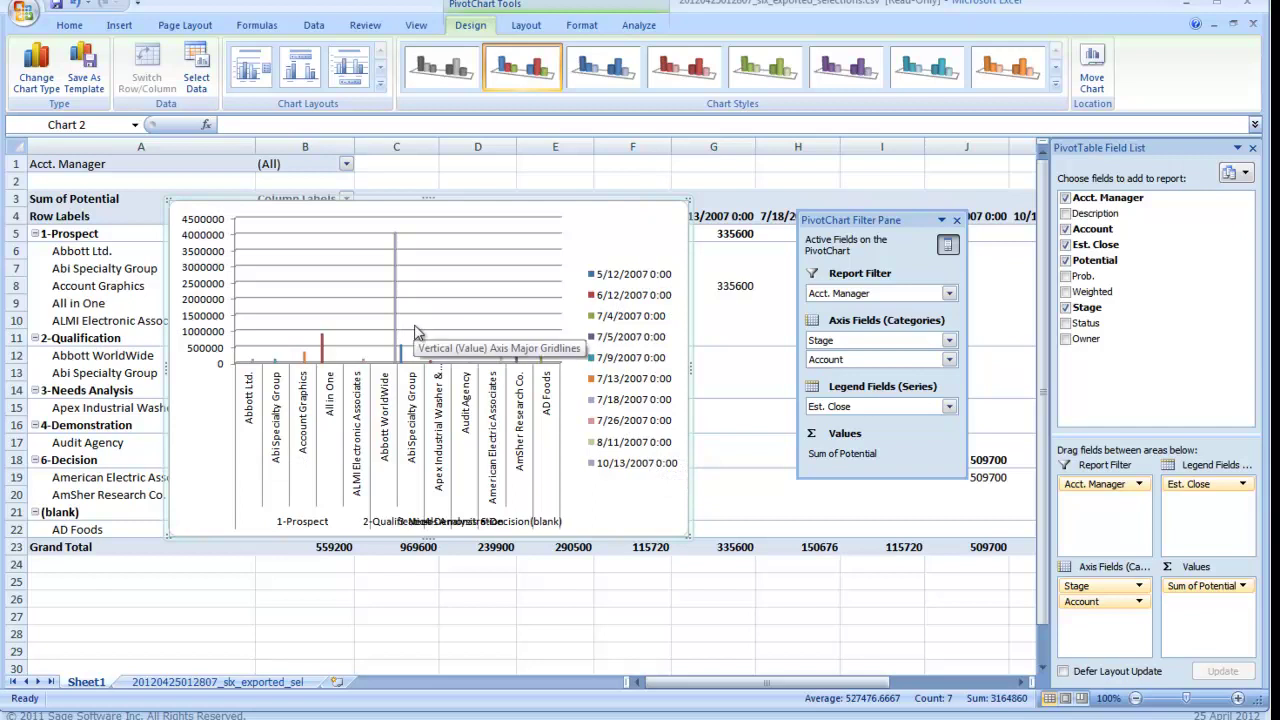
click(563, 250)
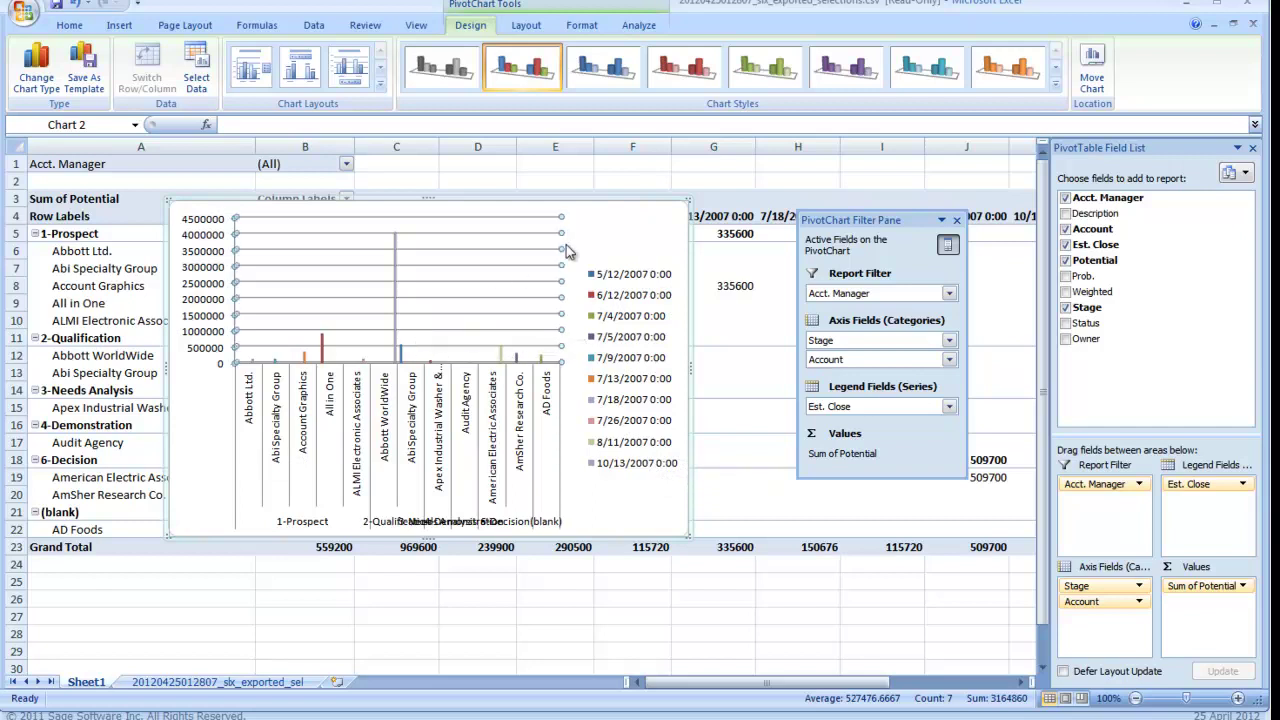
key(Delete)
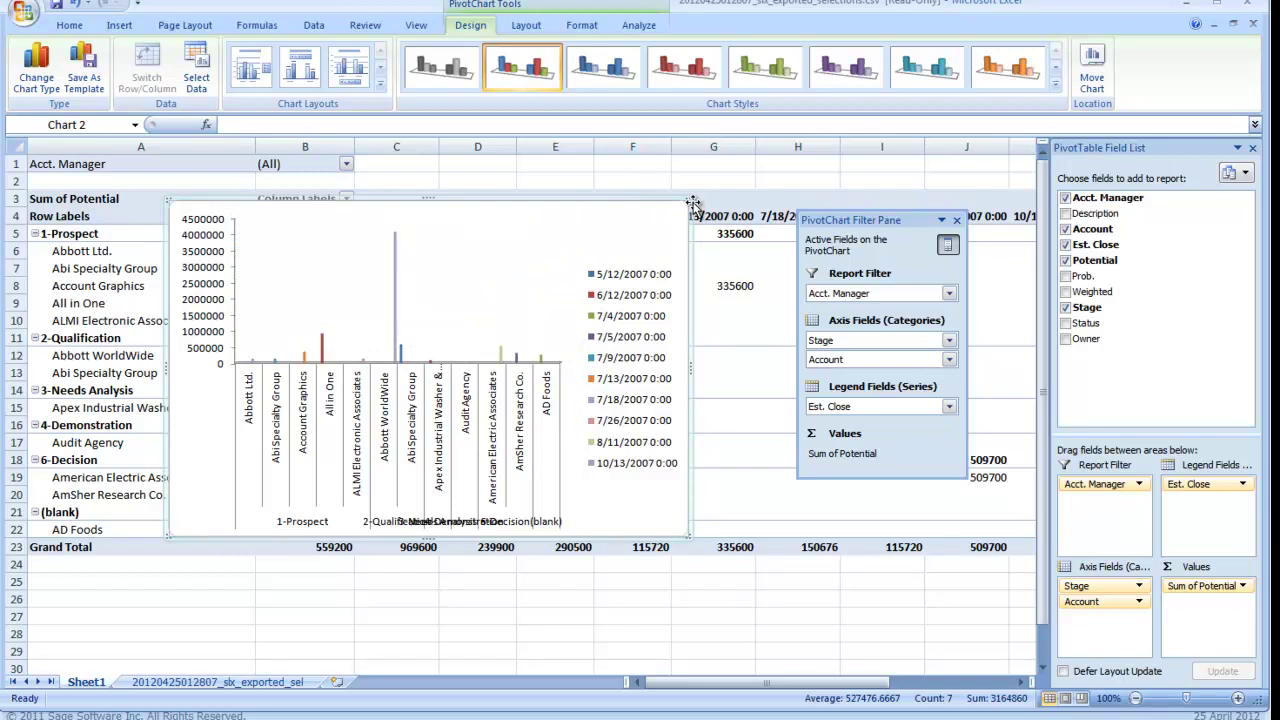
key(Delete)
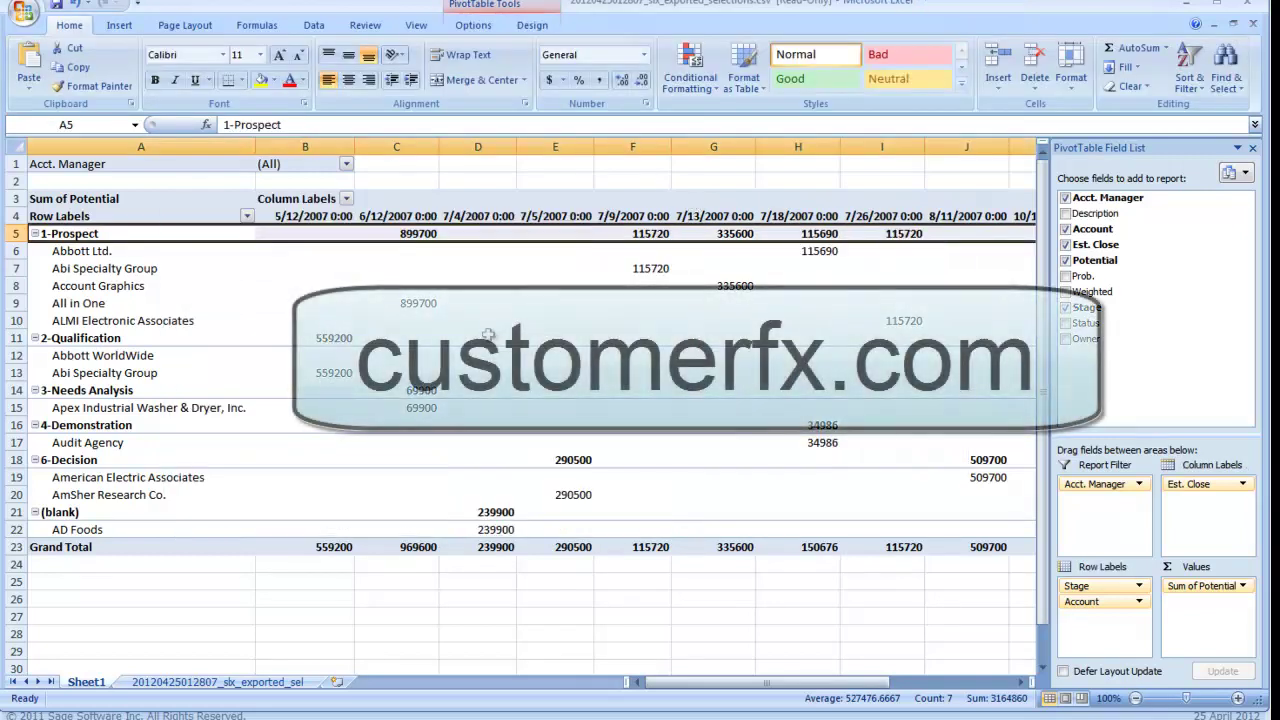